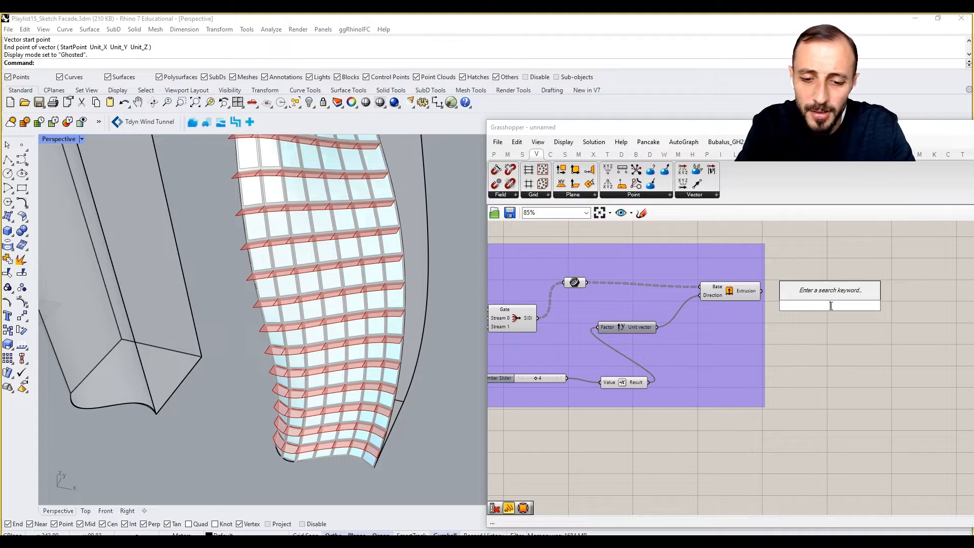
Add a Brep Join component beside the Extrude component and feed the Extrusion output into its Breps input.
{"action": "type", "text": "brep"}
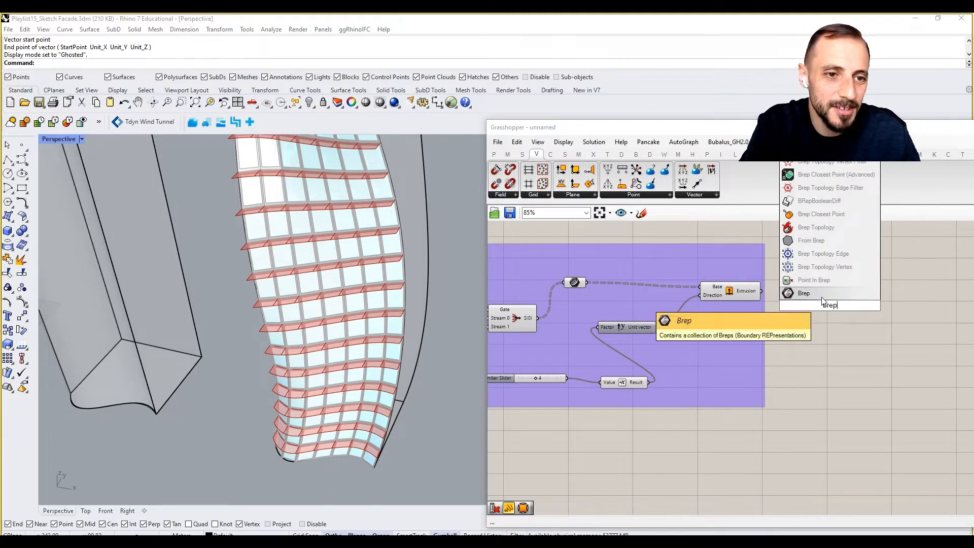
{"action": "key", "text": "Escape"}
{"action": "double_click", "coordinate": [821, 346]}
{"action": "type", "text": "joi"}
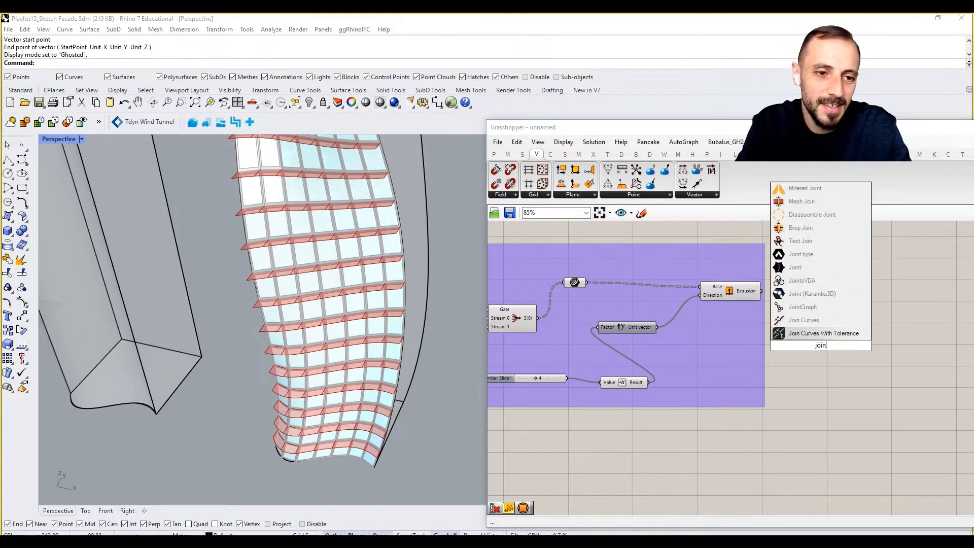
{"action": "type", "text": "n"}
{"action": "key", "text": "Return"}
{"action": "left_click_drag", "start_coordinate": [821, 347], "coordinate": [787, 306]}
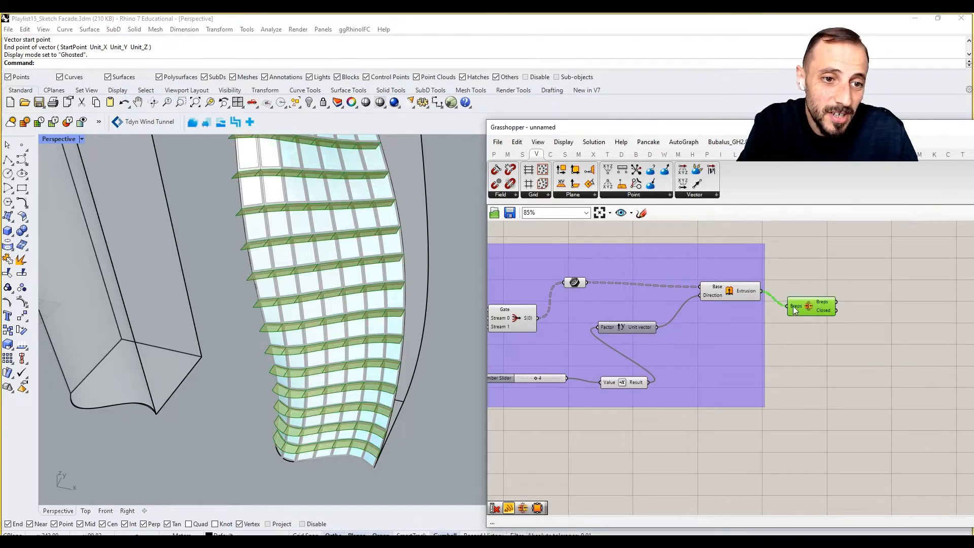
Flatten the Breps input of the Brep Join component and place it level with the Extrude component.
{"action": "right_click", "coordinate": [794, 307]}
{"action": "left_click", "coordinate": [820, 384]}
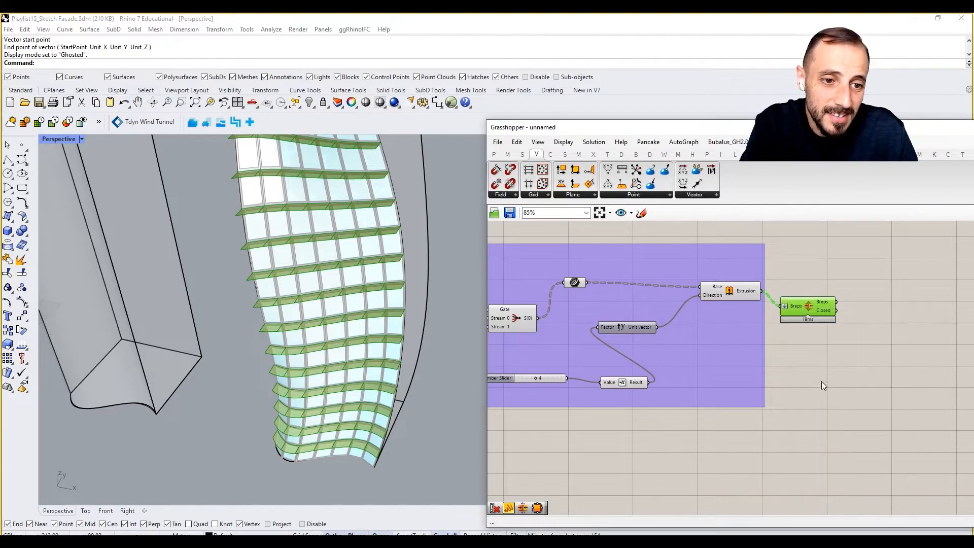
{"action": "mouse_move", "coordinate": [825, 306]}
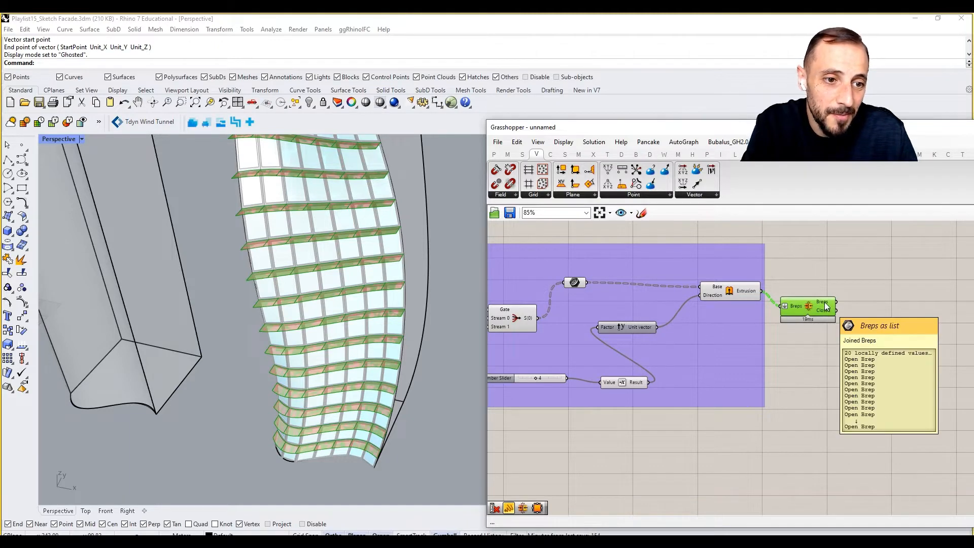
{"action": "left_click_drag", "start_coordinate": [817, 308], "coordinate": [826, 291]}
{"action": "left_click", "coordinate": [828, 324]}
{"action": "right_click_drag", "start_coordinate": [355, 309], "coordinate": [339, 285]}
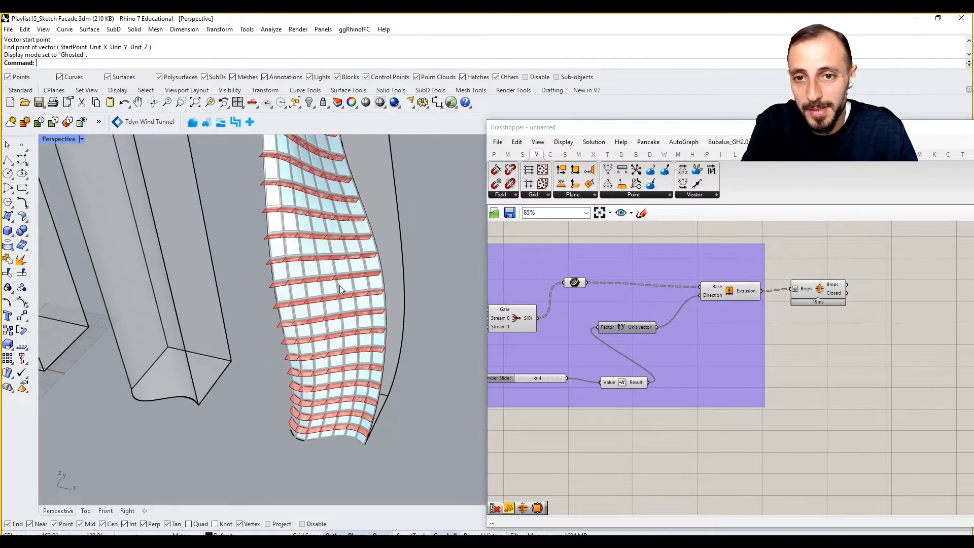
Turn off the preview of the Extrude component so only the joined fins are displayed on the tower.
{"action": "right_click", "coordinate": [724, 288]}
{"action": "left_click", "coordinate": [746, 309]}
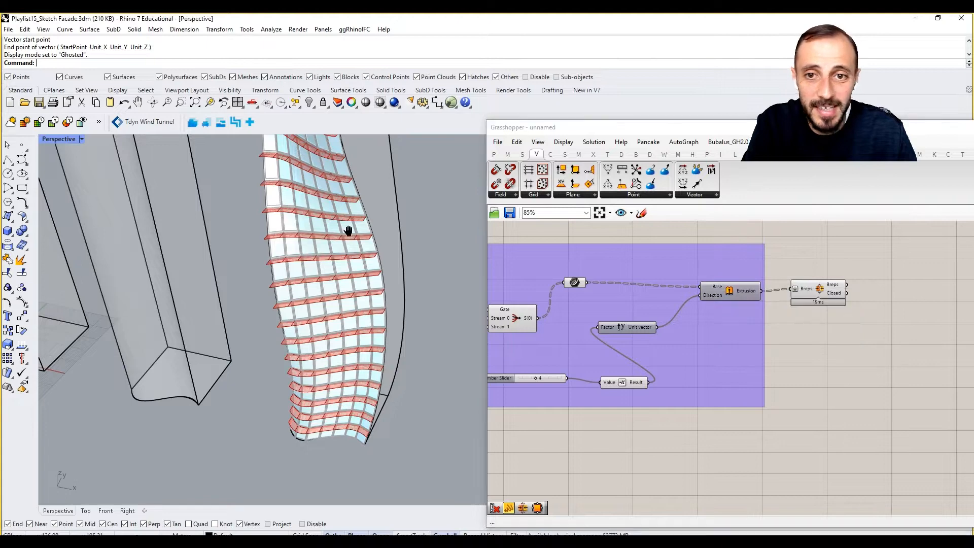
{"action": "right_click_drag", "start_coordinate": [348, 230], "coordinate": [356, 299], "text": "shift"}
{"action": "right_click_drag", "start_coordinate": [272, 196], "coordinate": [270, 223], "text": "shift"}
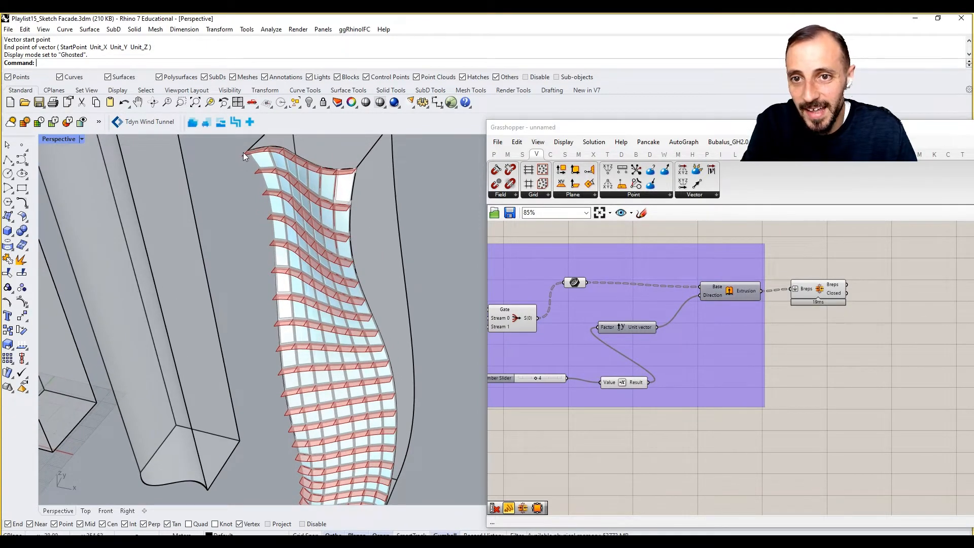
Replace the integer slider feeding the Negative component with a new decimal number slider set to 2.000.
{"action": "right_click_drag", "start_coordinate": [625, 356], "coordinate": [656, 342]}
{"action": "scroll", "coordinate": [565, 370], "scroll_direction": "up", "scroll_amount": 5}
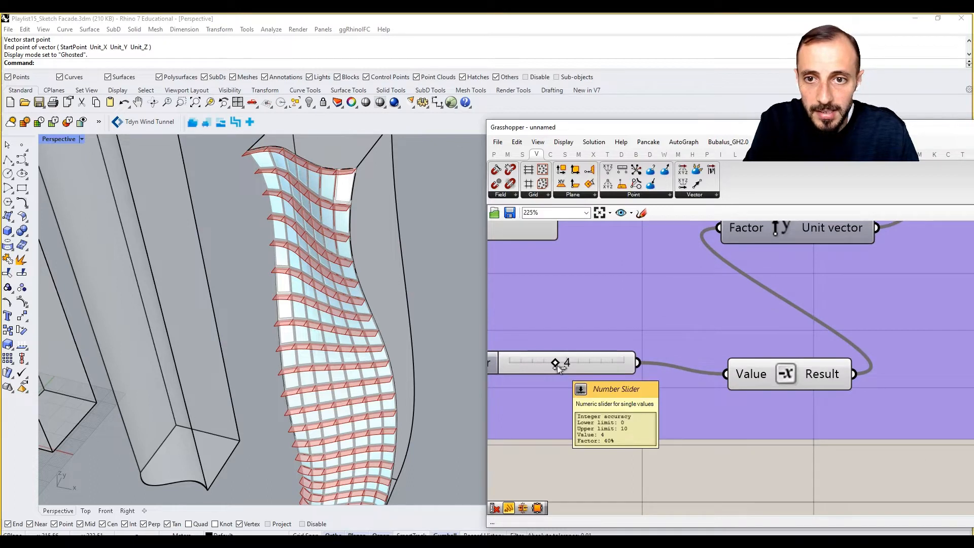
{"action": "left_click_drag", "start_coordinate": [558, 369], "coordinate": [574, 371]}
{"action": "double_click", "coordinate": [562, 398]}
{"action": "type", "text": "2.000"}
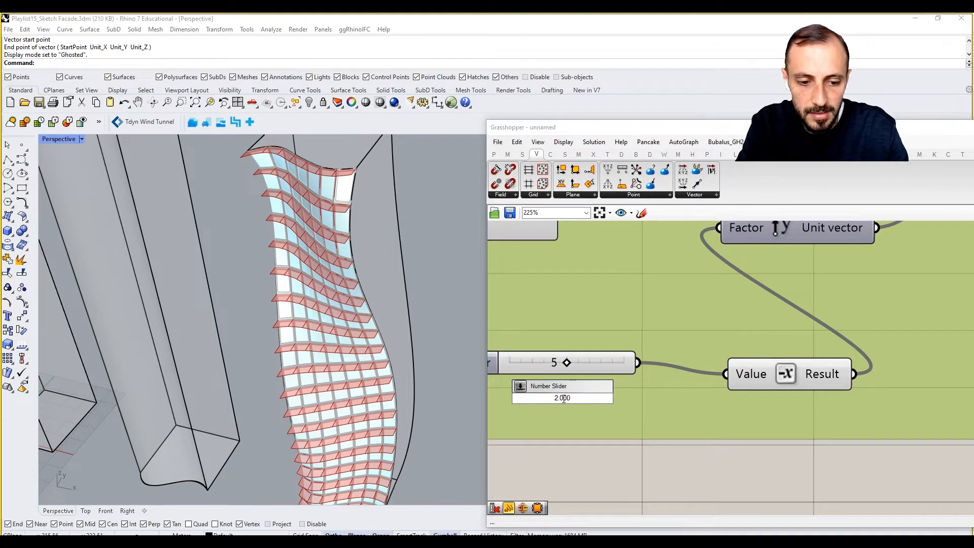
{"action": "key", "text": "Return"}
{"action": "left_click_drag", "start_coordinate": [681, 398], "coordinate": [726, 374]}
{"action": "left_click", "coordinate": [606, 367]}
{"action": "key", "text": "Delete"}
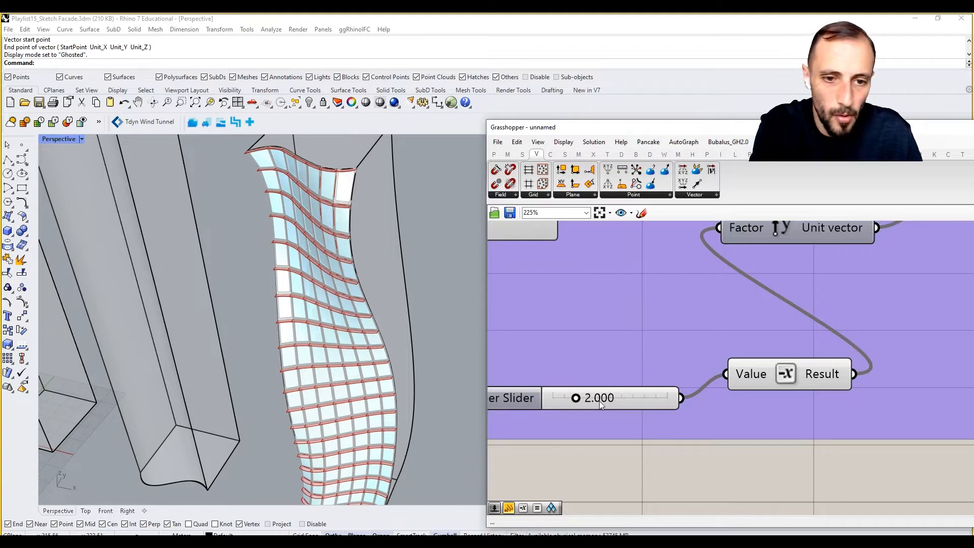
Set the new fin-depth slider to 4.928.
{"action": "left_click_drag", "start_coordinate": [578, 400], "coordinate": [611, 399]}
{"action": "scroll", "coordinate": [324, 314], "scroll_direction": "down", "scroll_amount": 5}
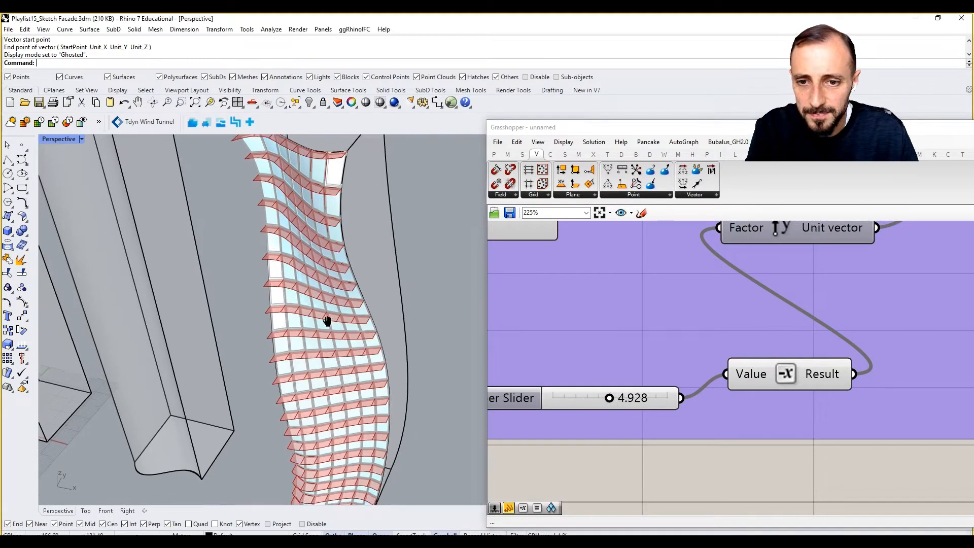
{"action": "scroll", "coordinate": [324, 312], "scroll_direction": "up", "scroll_amount": 5}
{"action": "scroll", "coordinate": [826, 321], "scroll_direction": "down", "scroll_amount": 4}
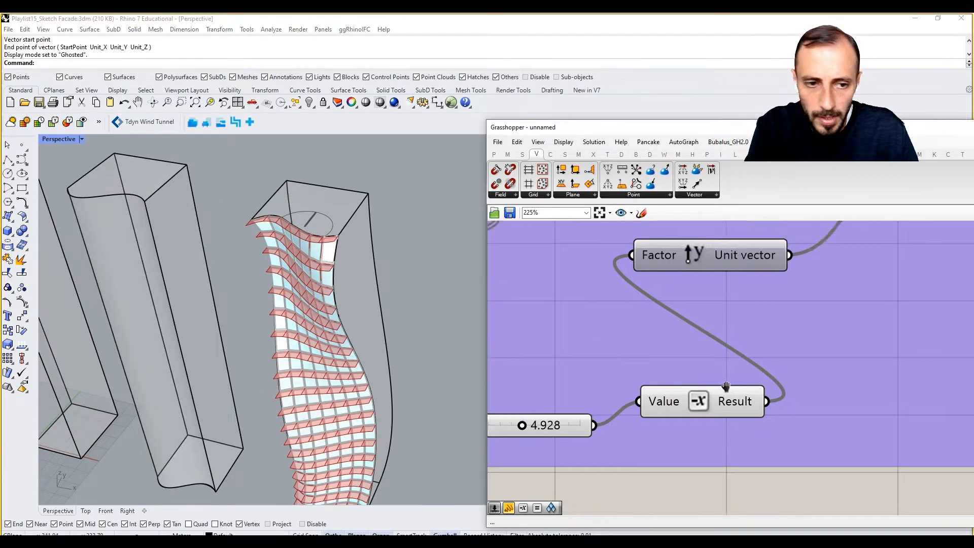
Align the Brep Join component horizontally with the Extrude component outside the purple group.
{"action": "right_click_drag", "start_coordinate": [826, 323], "coordinate": [712, 349]}
{"action": "left_click", "coordinate": [823, 294]}
{"action": "left_click", "coordinate": [819, 267]}
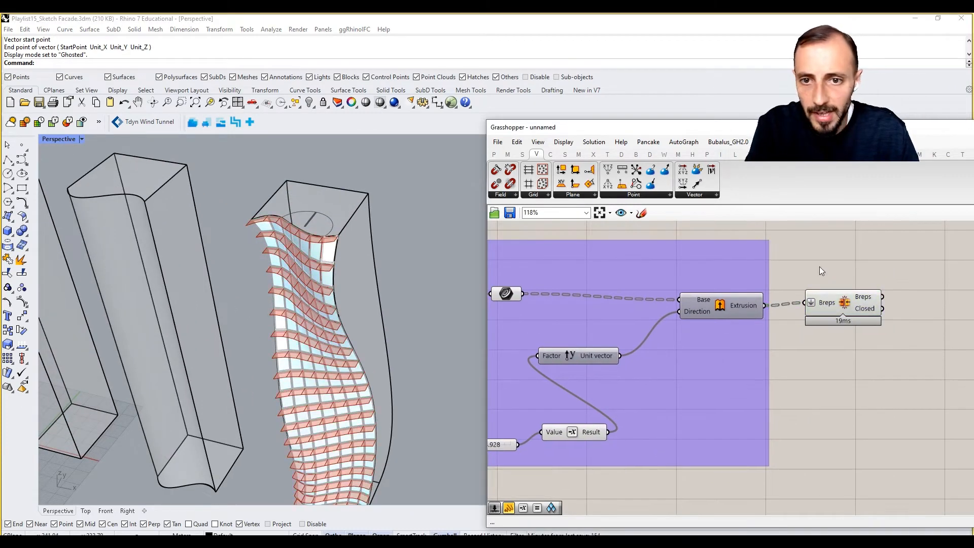
{"action": "left_click_drag", "start_coordinate": [844, 306], "coordinate": [844, 311]}
{"action": "left_click", "coordinate": [834, 284]}
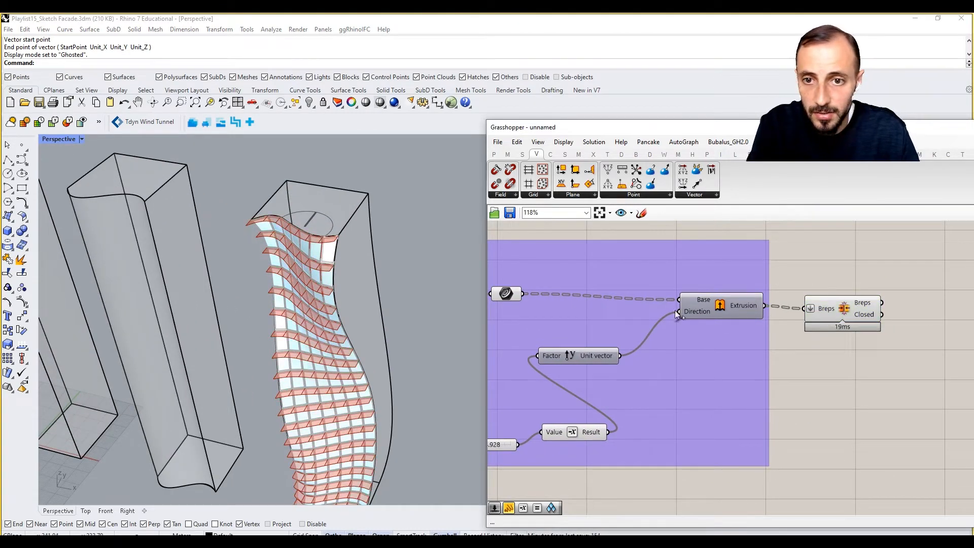
{"action": "right_click_drag", "start_coordinate": [310, 269], "coordinate": [313, 266], "text": "shift"}
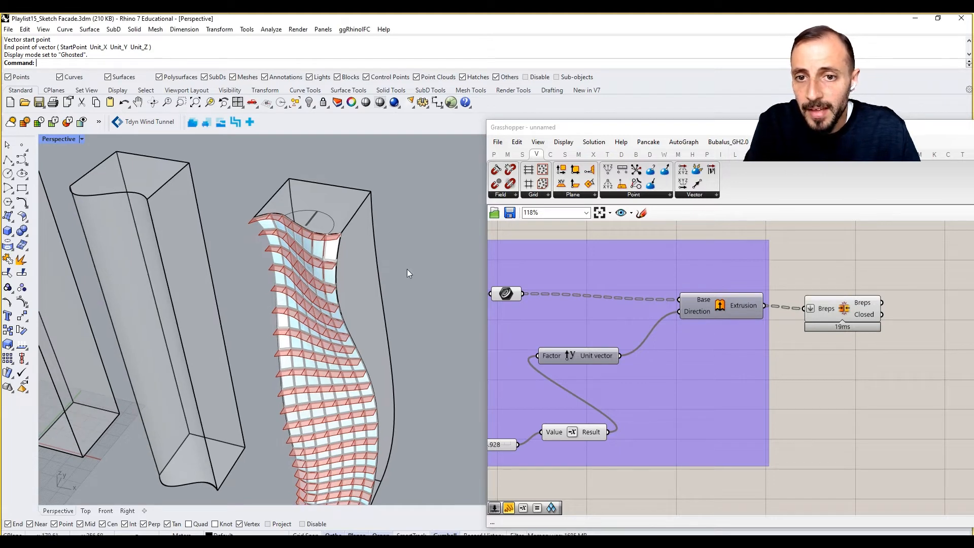
{"action": "left_click_drag", "start_coordinate": [844, 314], "coordinate": [843, 311]}
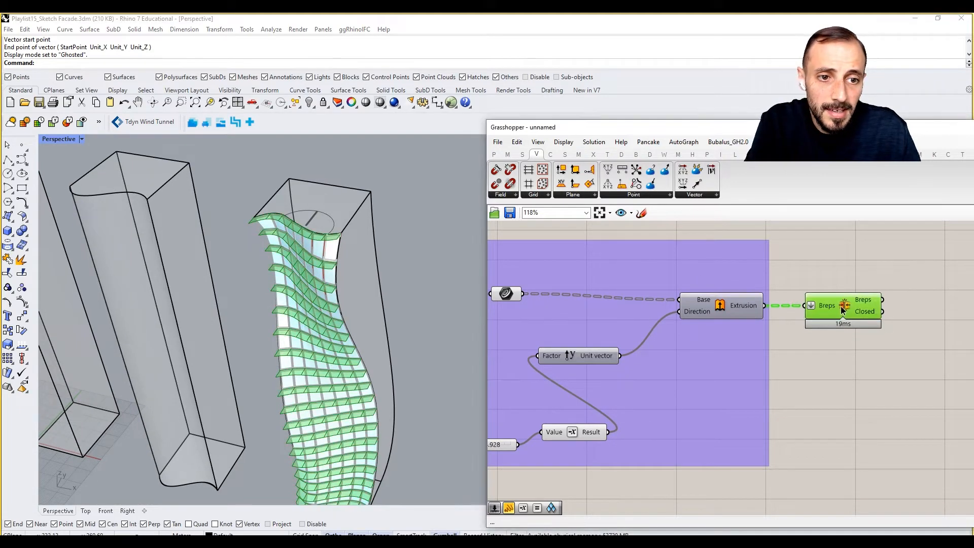
{"action": "left_click", "coordinate": [834, 280]}
Examine the extruded fins on the tower facade along with the Extrude component's direction and the curves feeding it.
{"action": "right_click_drag", "start_coordinate": [225, 287], "coordinate": [336, 255]}
{"action": "scroll", "coordinate": [336, 256], "scroll_direction": "down", "scroll_amount": 3}
{"action": "scroll", "coordinate": [336, 255], "scroll_direction": "up", "scroll_amount": 5}
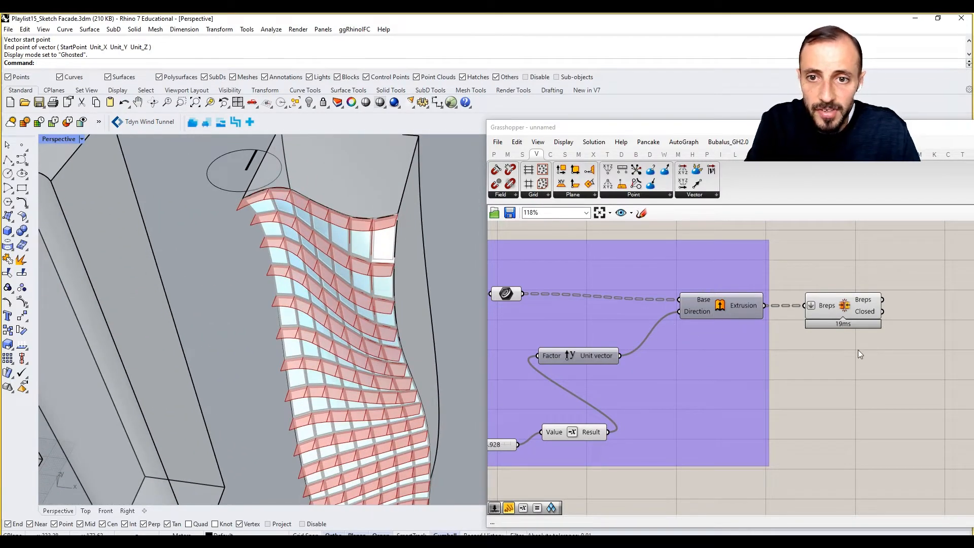
{"action": "right_click_drag", "start_coordinate": [770, 404], "coordinate": [852, 364]}
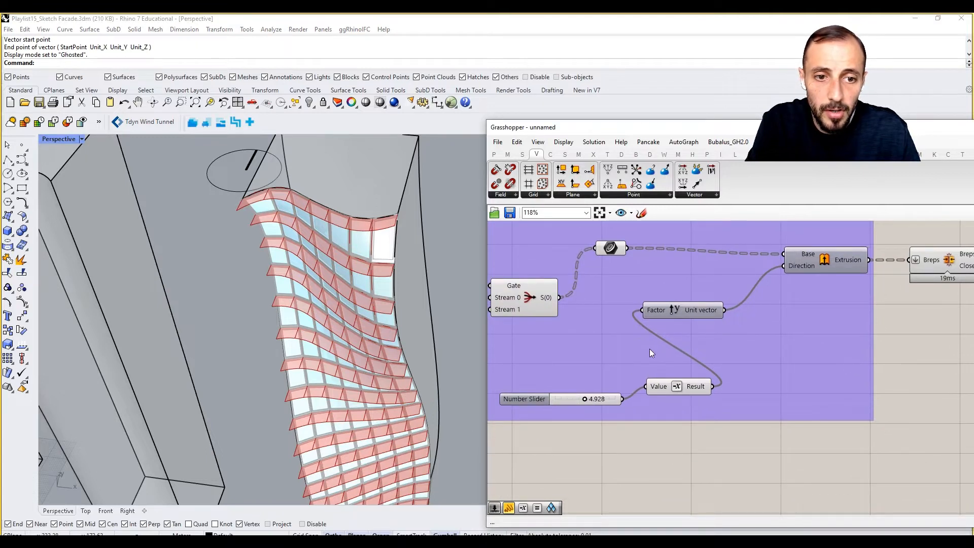
{"action": "mouse_move", "coordinate": [798, 266]}
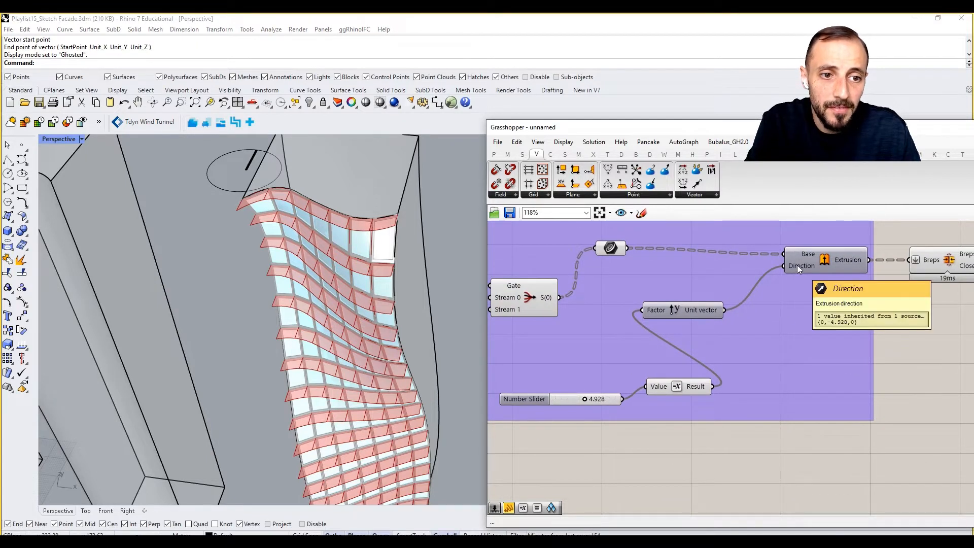
{"action": "mouse_move", "coordinate": [701, 307]}
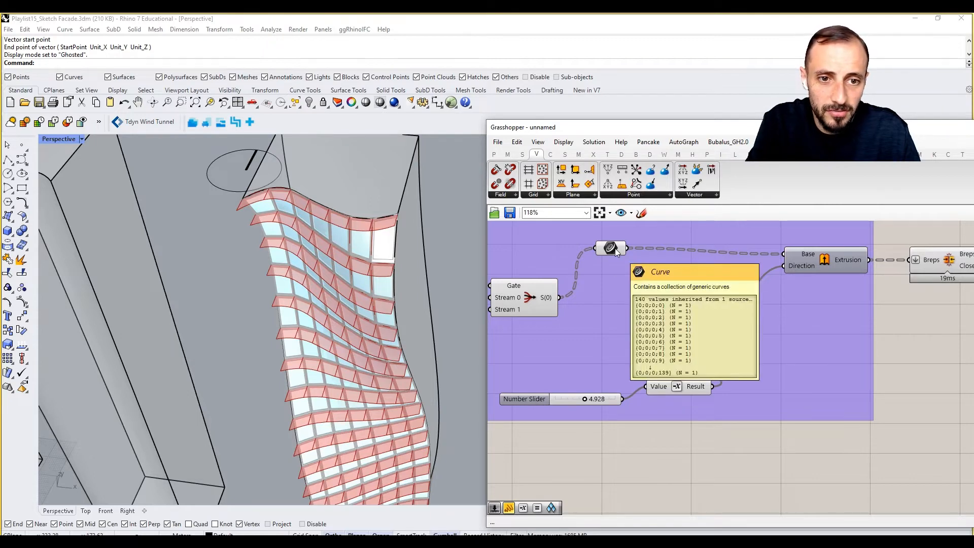
{"action": "left_click", "coordinate": [275, 288]}
{"action": "scroll", "coordinate": [294, 290], "scroll_direction": "down", "scroll_amount": 5}
{"action": "scroll", "coordinate": [315, 312], "scroll_direction": "up", "scroll_amount": 8}
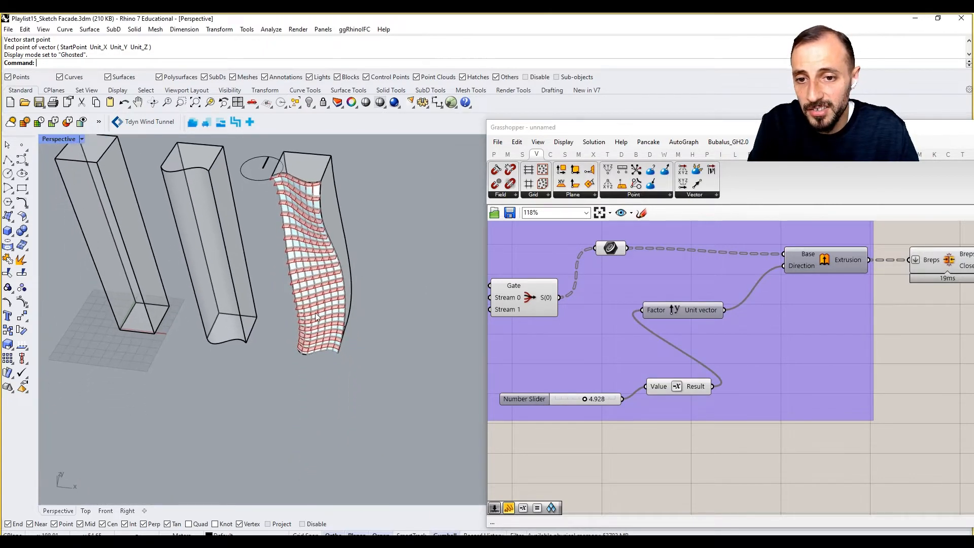
{"action": "right_click_drag", "start_coordinate": [329, 321], "coordinate": [314, 291]}
{"action": "scroll", "coordinate": [313, 292], "scroll_direction": "down", "scroll_amount": 5}
{"action": "scroll", "coordinate": [304, 184], "scroll_direction": "up", "scroll_amount": 5}
{"action": "right_click_drag", "start_coordinate": [305, 184], "coordinate": [275, 248]}
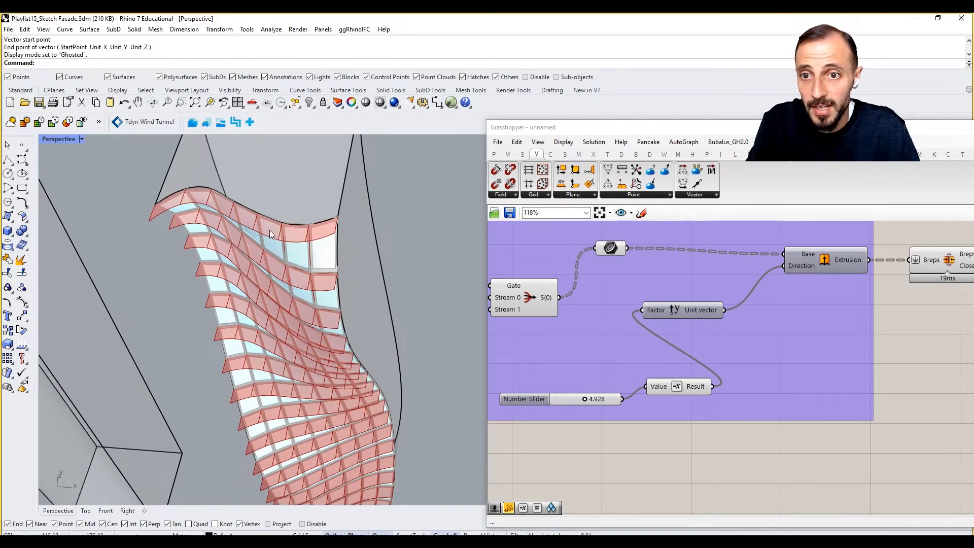
Move the Brep Join component below and beyond the Extrude component to free space on the canvas.
{"action": "right_click_drag", "start_coordinate": [856, 310], "coordinate": [551, 316]}
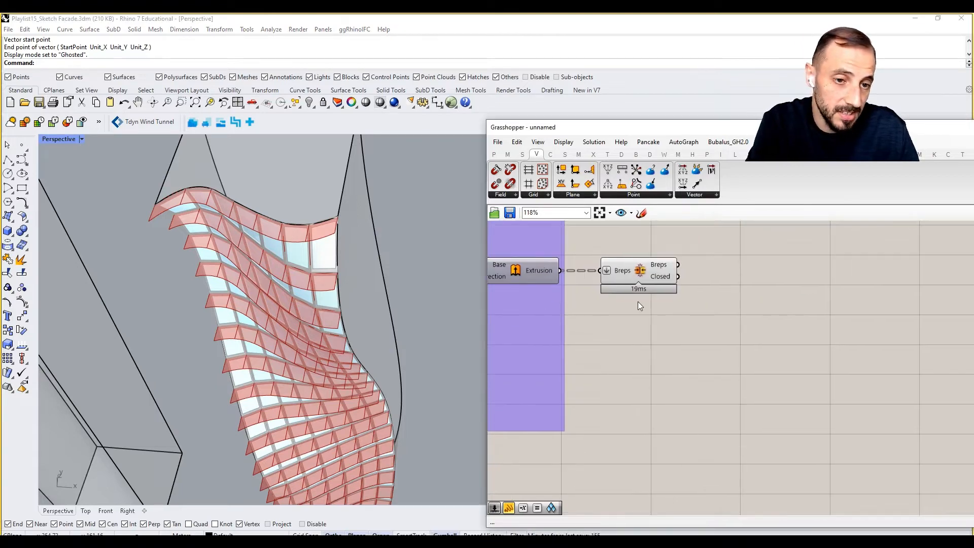
{"action": "right_click_drag", "start_coordinate": [621, 290], "coordinate": [722, 292]}
{"action": "left_click_drag", "start_coordinate": [731, 279], "coordinate": [737, 277]}
{"action": "double_click", "coordinate": [747, 318]}
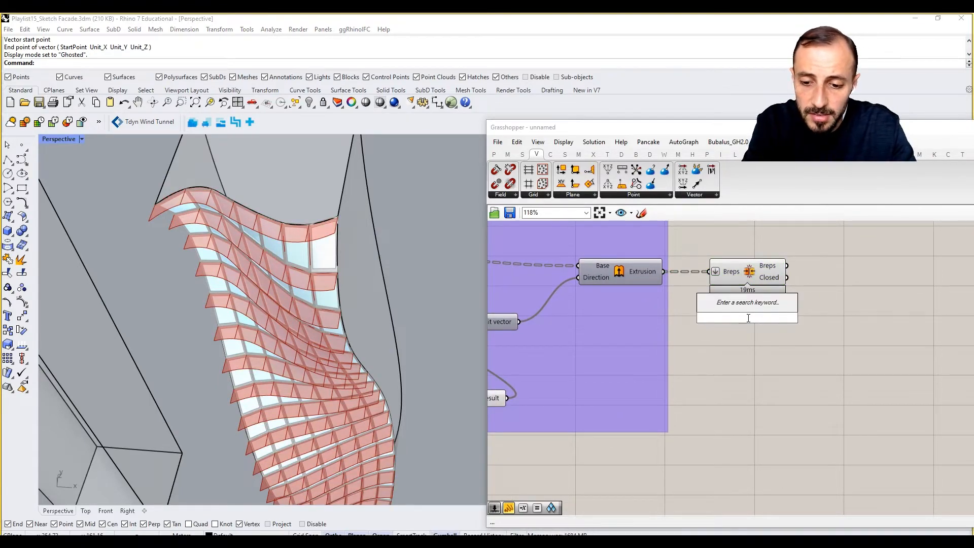
{"action": "key", "text": "Escape"}
{"action": "right_click_drag", "start_coordinate": [743, 316], "coordinate": [726, 389]}
{"action": "left_click_drag", "start_coordinate": [723, 340], "coordinate": [724, 388]}
{"action": "double_click", "coordinate": [767, 297]}
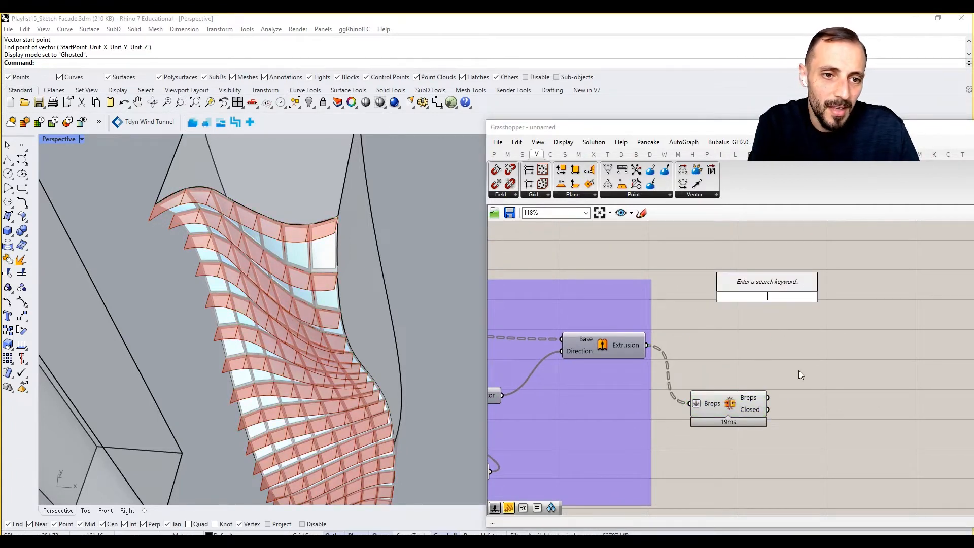
{"action": "key", "text": "Escape"}
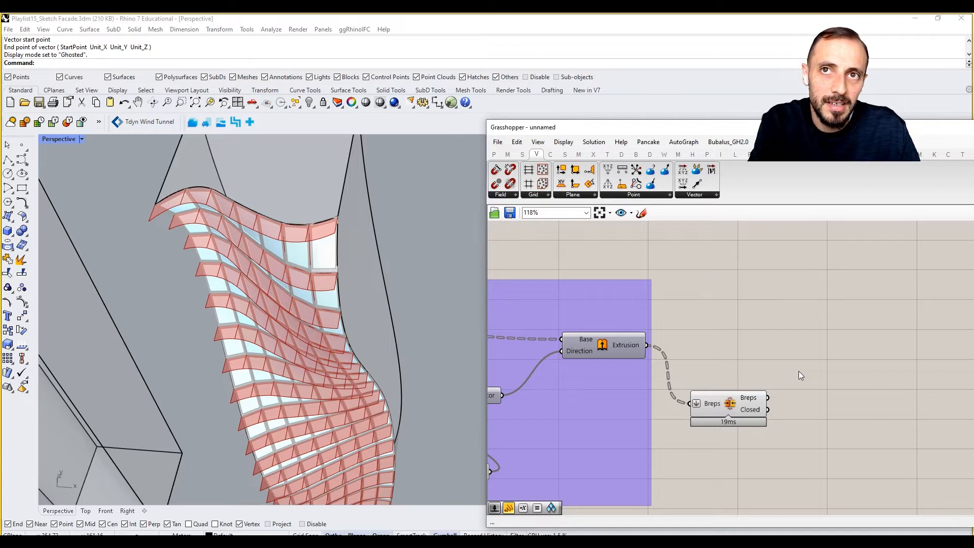
Add a Stream Filter, connecting the Extrusion output to Stream 0 and the joined Breps output to Stream 1.
{"action": "double_click", "coordinate": [798, 370]}
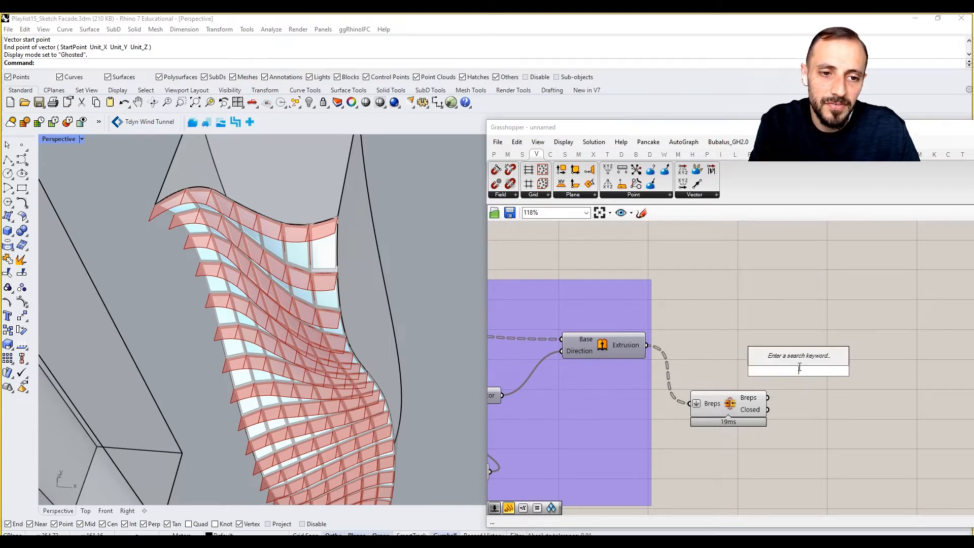
{"action": "type", "text": "strea"}
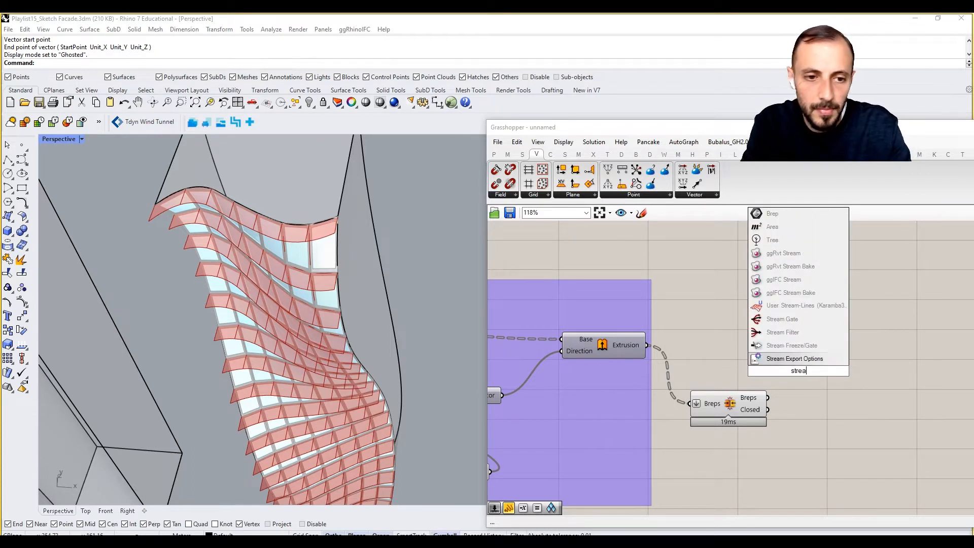
{"action": "left_click", "coordinate": [791, 325]}
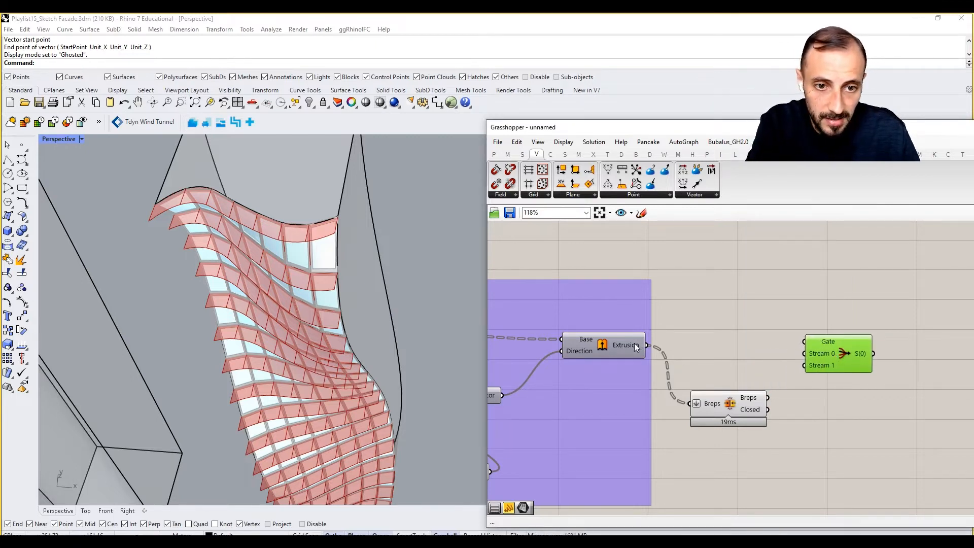
{"action": "left_click_drag", "start_coordinate": [641, 345], "coordinate": [805, 353]}
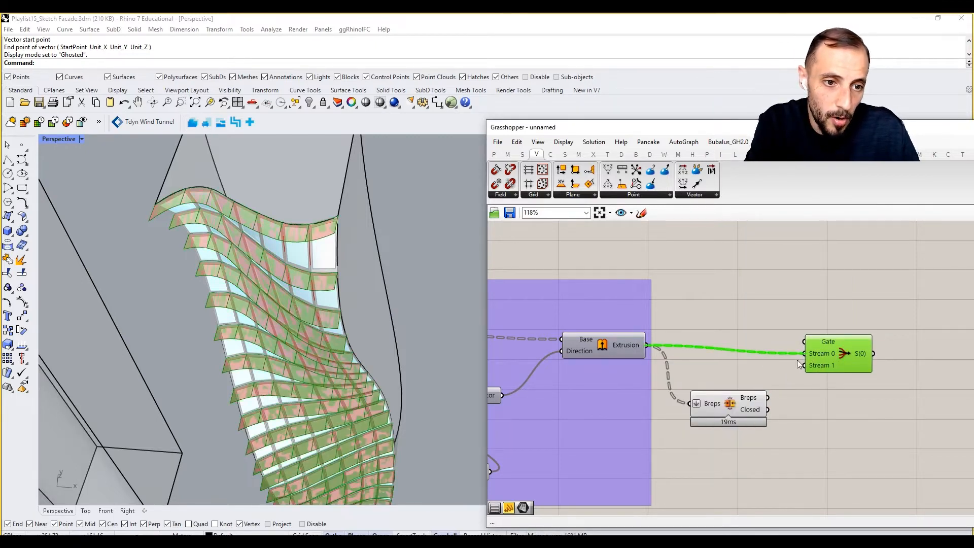
{"action": "left_click_drag", "start_coordinate": [767, 397], "coordinate": [850, 353]}
{"action": "double_click", "coordinate": [772, 297]}
{"action": "left_click", "coordinate": [769, 314]}
{"action": "left_click", "coordinate": [804, 298]}
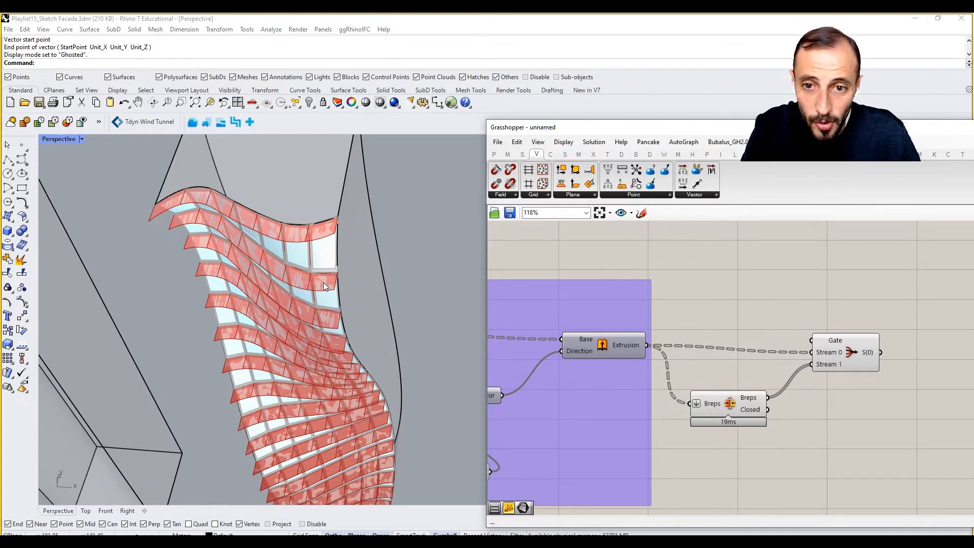
Add a Value List component above the wires leading to the Stream Filter.
{"action": "double_click", "coordinate": [754, 288]}
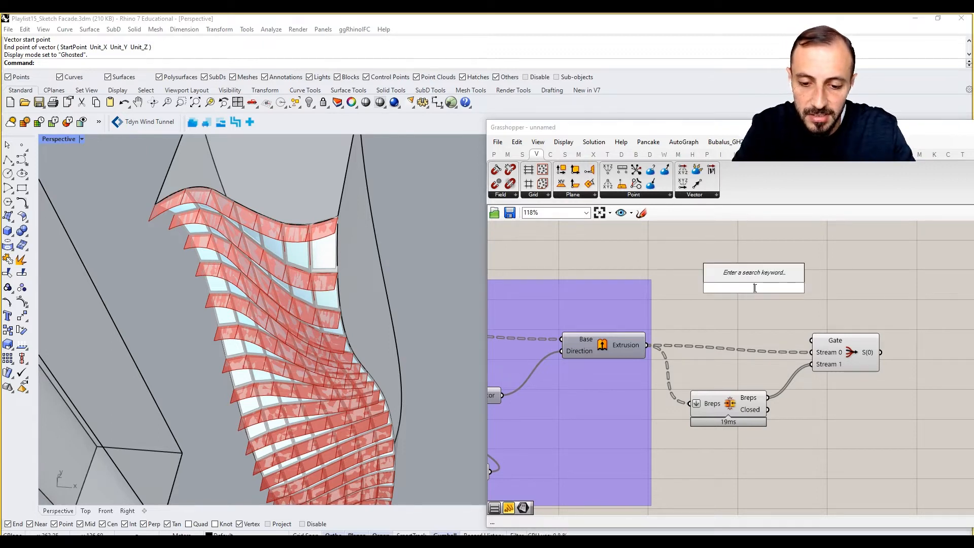
{"action": "type", "text": "value"}
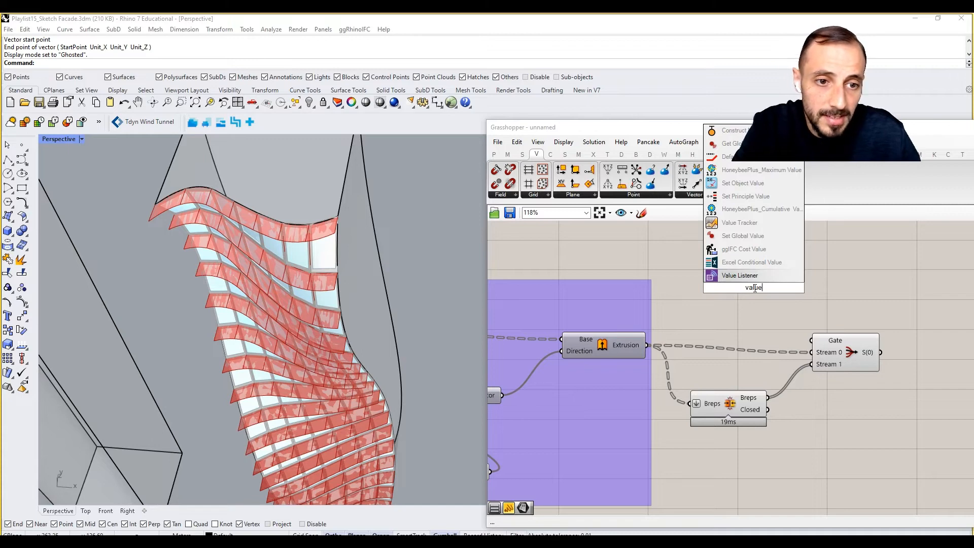
{"action": "type", "text": " list"}
{"action": "key", "text": "Return"}
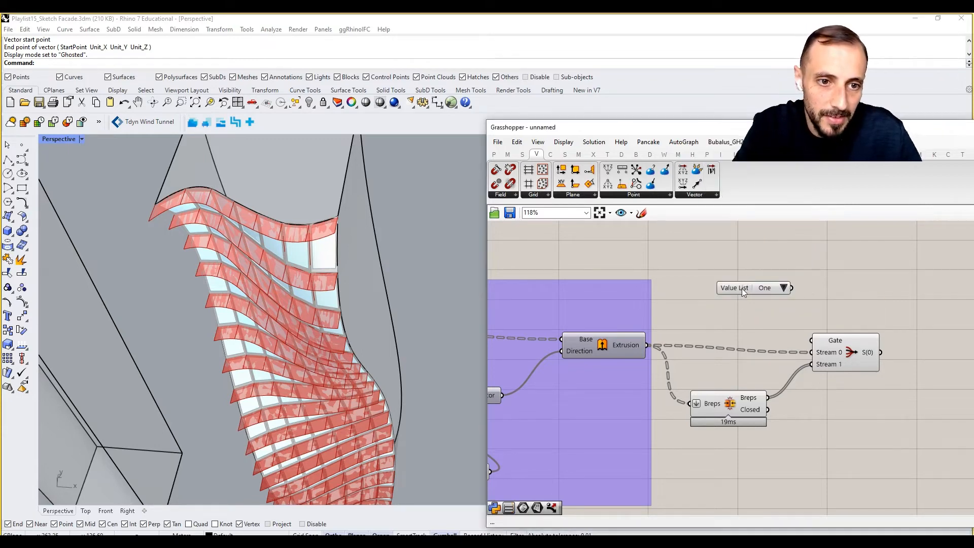
Replace the Value List's entries with Singular = 0 and Floor by Floor = 1, and connect it to the Stream Filter's Gate.
{"action": "right_click", "coordinate": [742, 289]}
{"action": "left_click", "coordinate": [755, 314]}
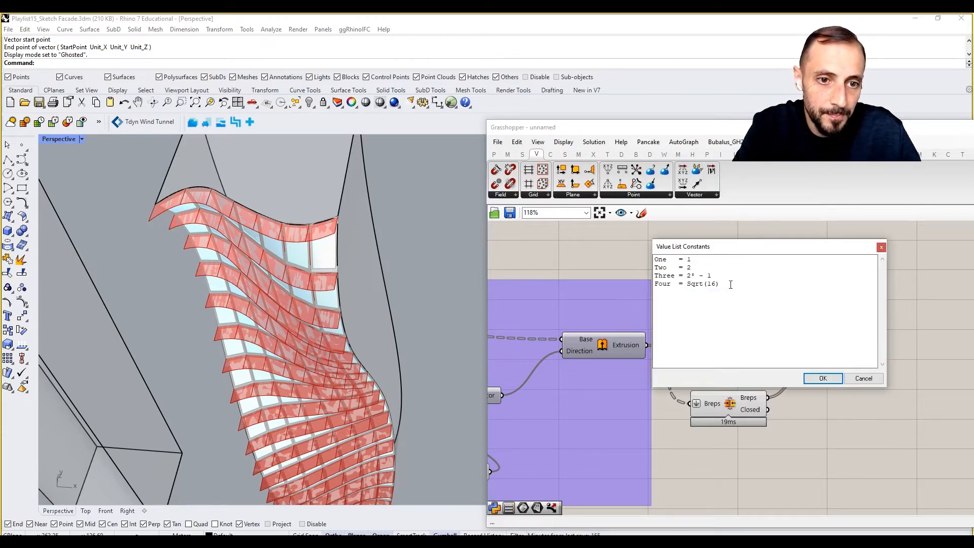
{"action": "left_click_drag", "start_coordinate": [731, 284], "coordinate": [627, 253]}
{"action": "type", "text": "Singu"}
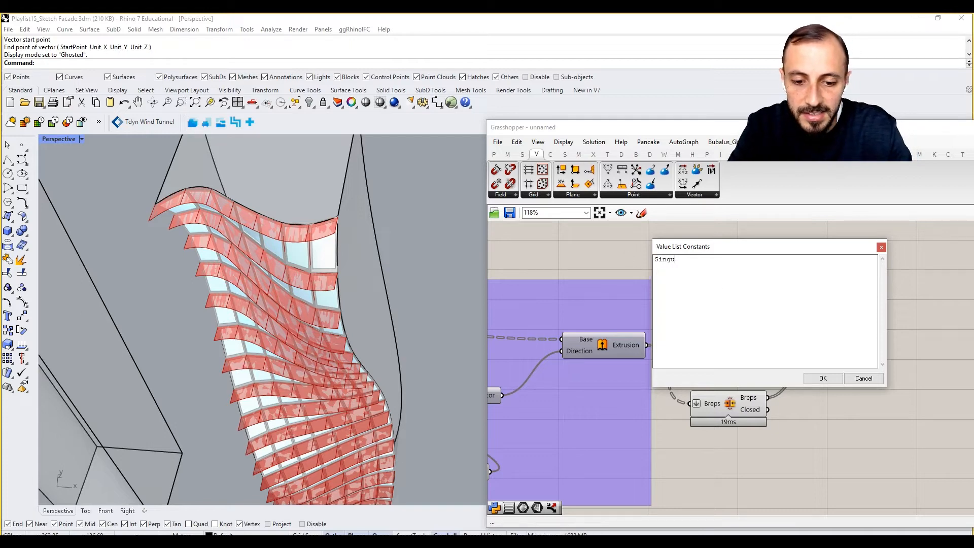
{"action": "type", "text": "lar "}
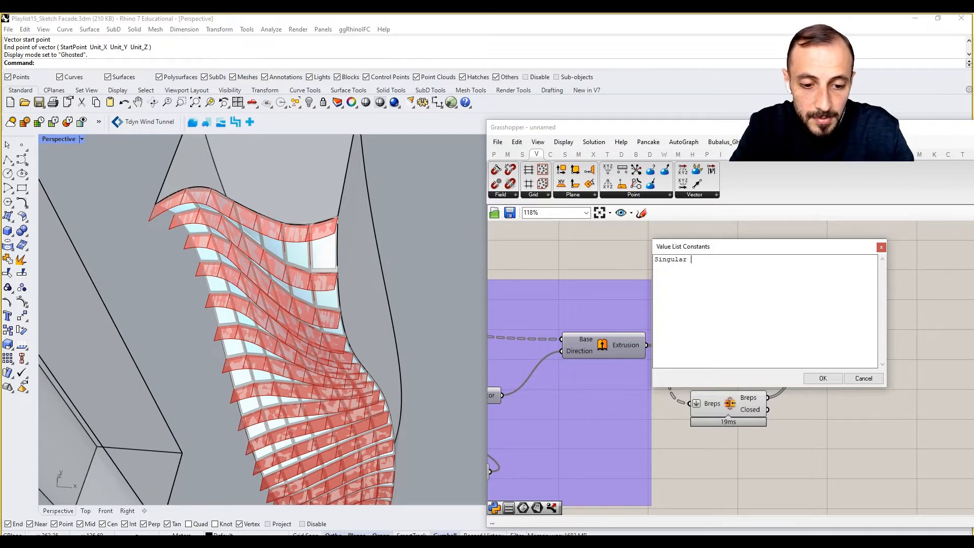
{"action": "type", "text": "= "}
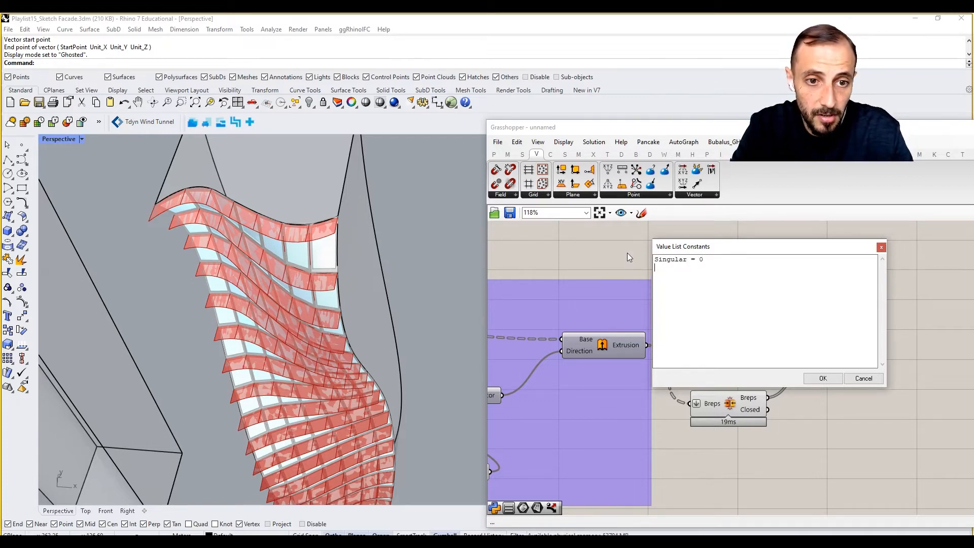
{"action": "type", "text": "0"}
{"action": "key", "text": "Return"}
{"action": "type", "text": "Floor "}
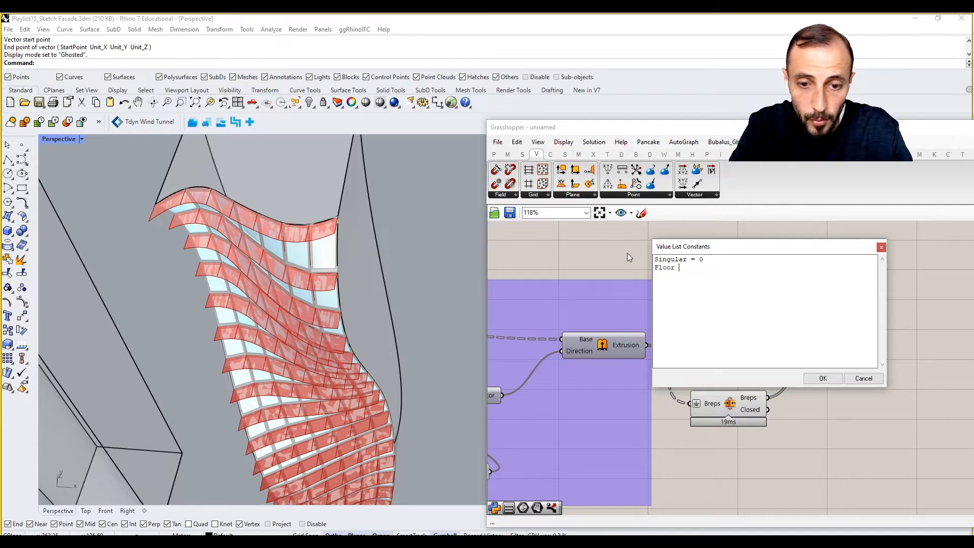
{"action": "type", "text": "="}
{"action": "type", "text": "y Flo"}
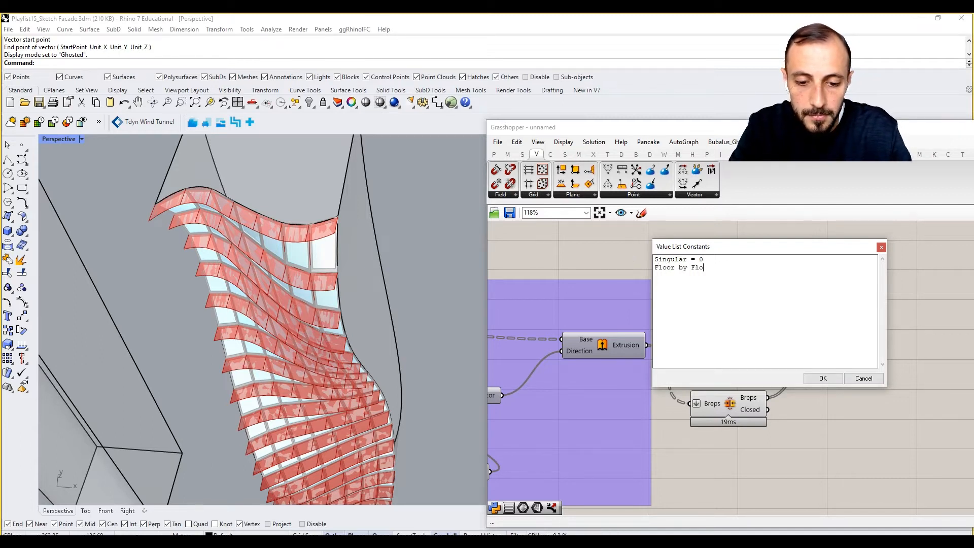
{"action": "type", "text": "or = 1"}
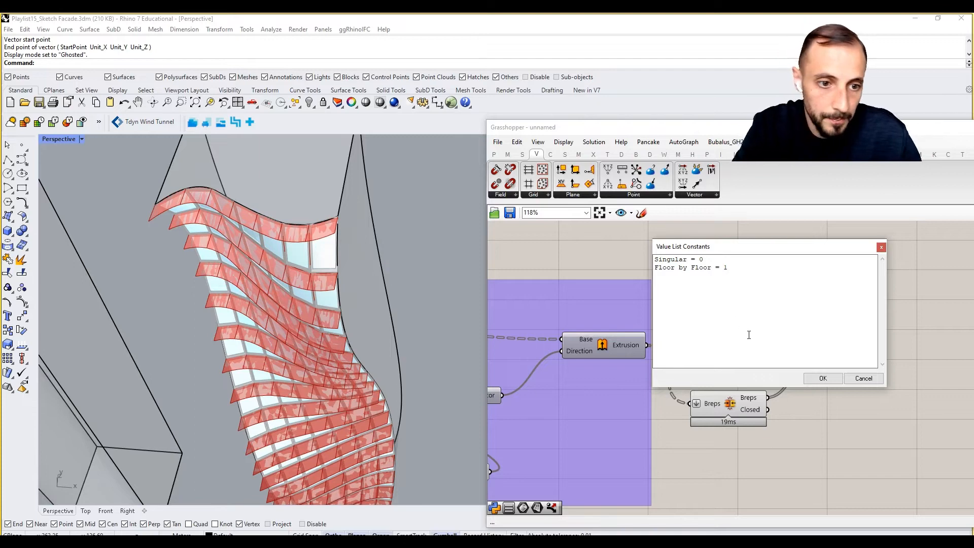
{"action": "left_click", "coordinate": [822, 378]}
{"action": "left_click_drag", "start_coordinate": [815, 287], "coordinate": [814, 340]}
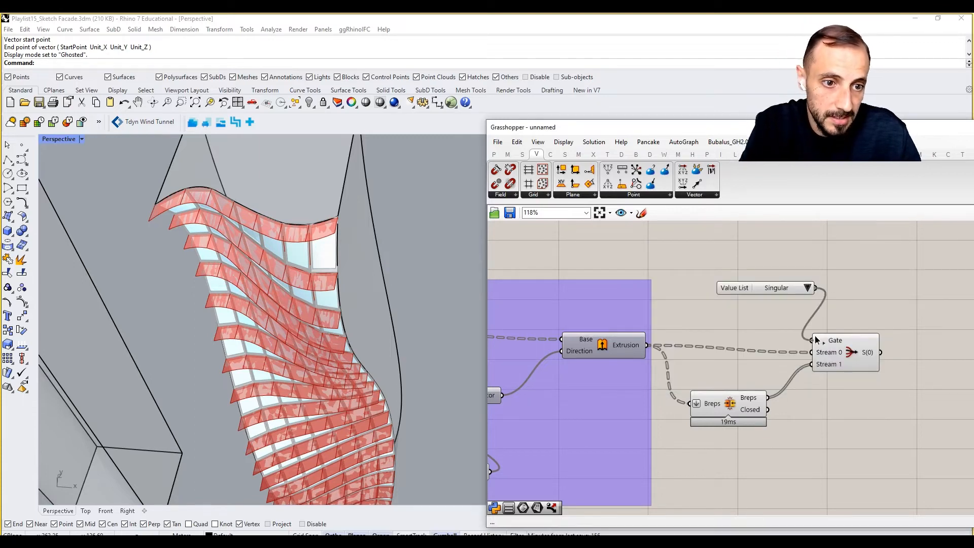
Add a Brep parameter after the Stream Filter, connect it to the filter's output and flatten that output.
{"action": "right_click_drag", "start_coordinate": [860, 363], "coordinate": [792, 363]}
{"action": "double_click", "coordinate": [893, 305]}
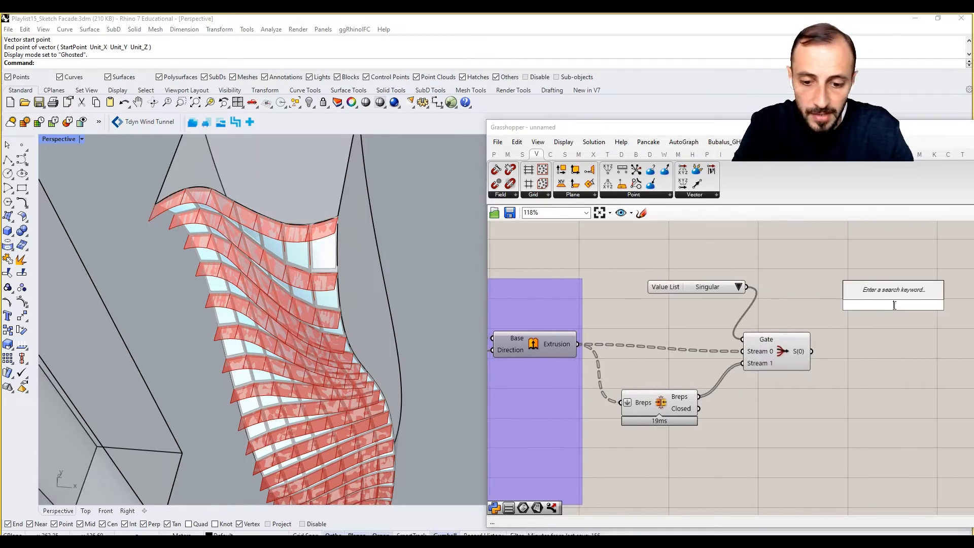
{"action": "type", "text": "brep"}
{"action": "key", "text": "Return"}
{"action": "left_click_drag", "start_coordinate": [893, 306], "coordinate": [864, 366]}
{"action": "right_click", "coordinate": [801, 351]}
{"action": "left_click", "coordinate": [837, 406]}
{"action": "left_click", "coordinate": [836, 319]}
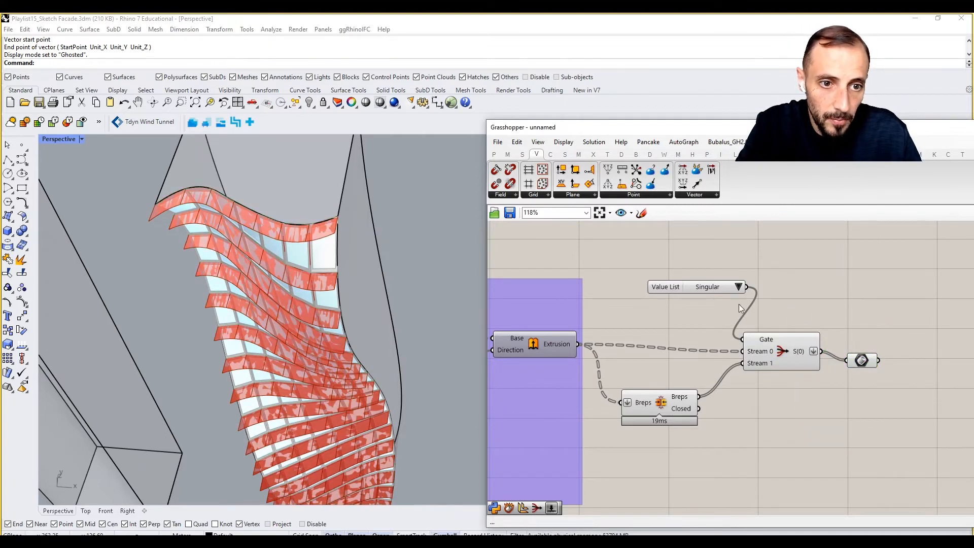
Turn off the preview of the Value List, Brep Join and Stream Filter components.
{"action": "left_click_drag", "start_coordinate": [823, 277], "coordinate": [615, 429]}
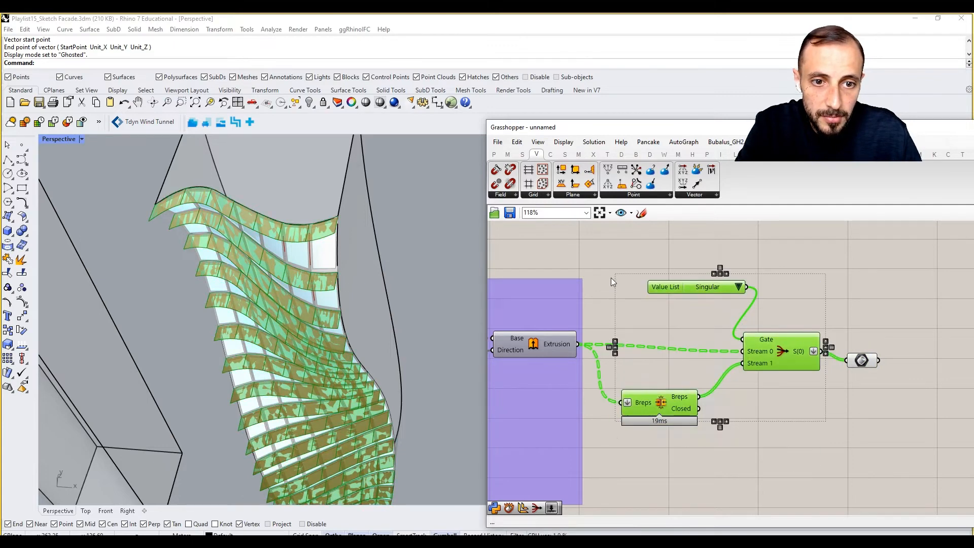
{"action": "right_click", "coordinate": [622, 244]}
{"action": "left_click", "coordinate": [658, 261]}
{"action": "left_click", "coordinate": [730, 277]}
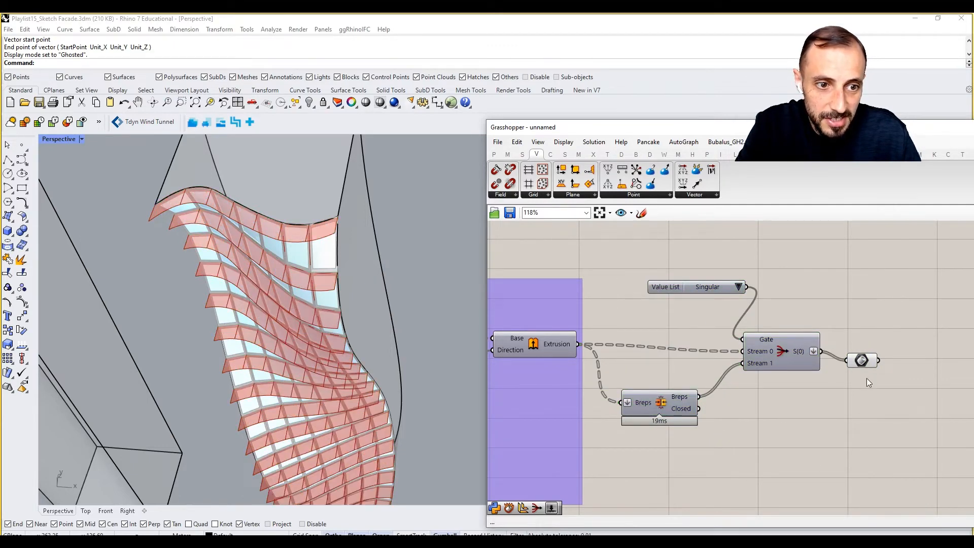
Check the data in the Brep parameter and switch the Stream Filter's Value List to Floor by Floor.
{"action": "mouse_move", "coordinate": [864, 364]}
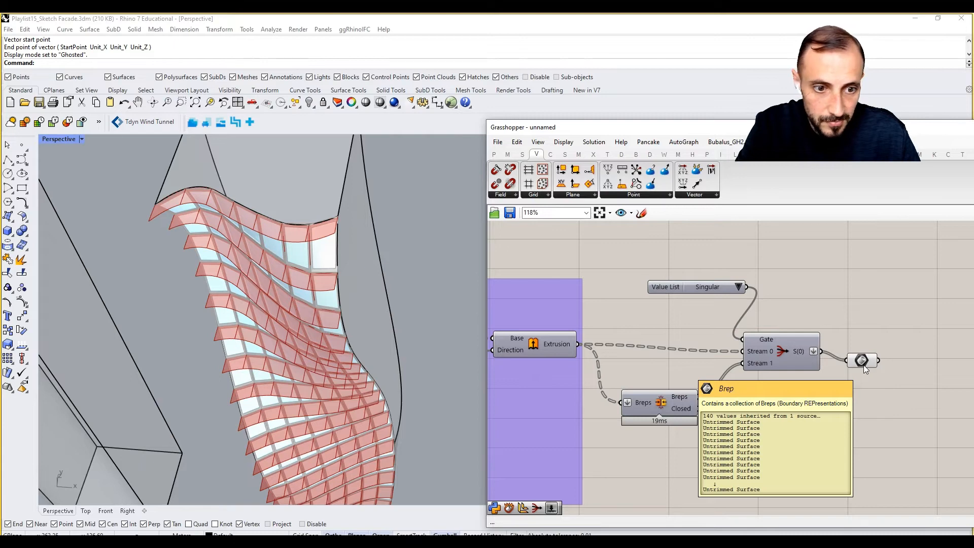
{"action": "left_click", "coordinate": [740, 287]}
{"action": "left_click", "coordinate": [750, 306]}
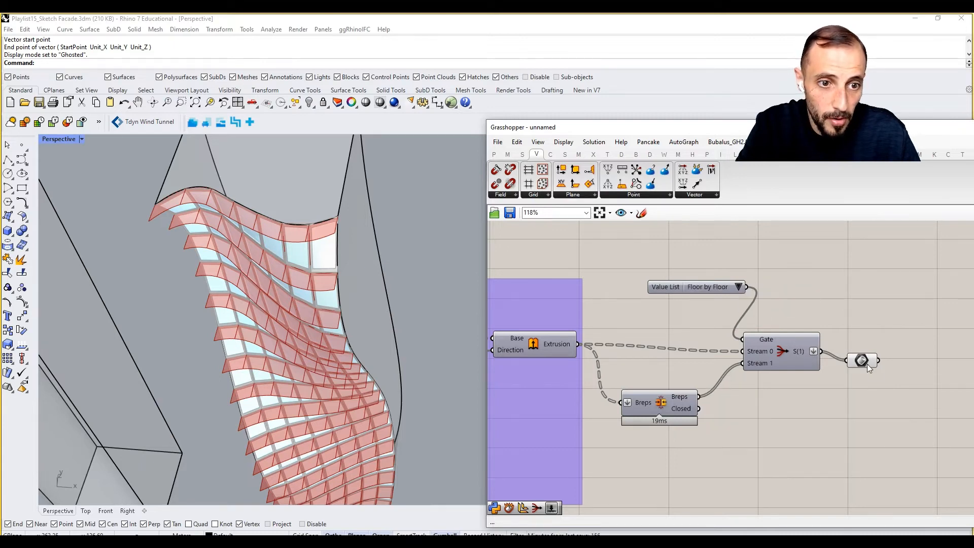
Align the Brep parameter with the Stream Filter's output and move all the switching components farther from the extrusion group.
{"action": "left_click_drag", "start_coordinate": [866, 361], "coordinate": [869, 353]}
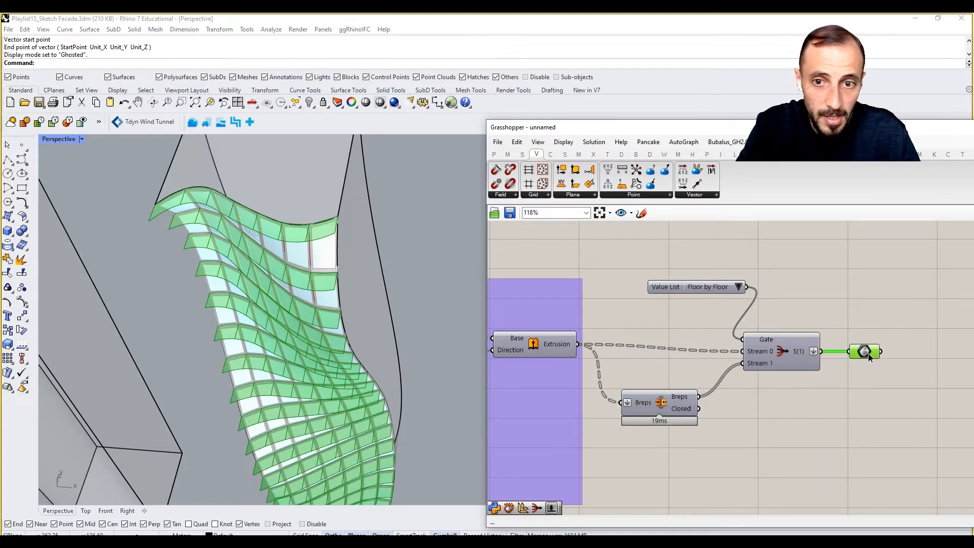
{"action": "left_click", "coordinate": [842, 314]}
{"action": "scroll", "coordinate": [838, 310], "scroll_direction": "down", "scroll_amount": 3}
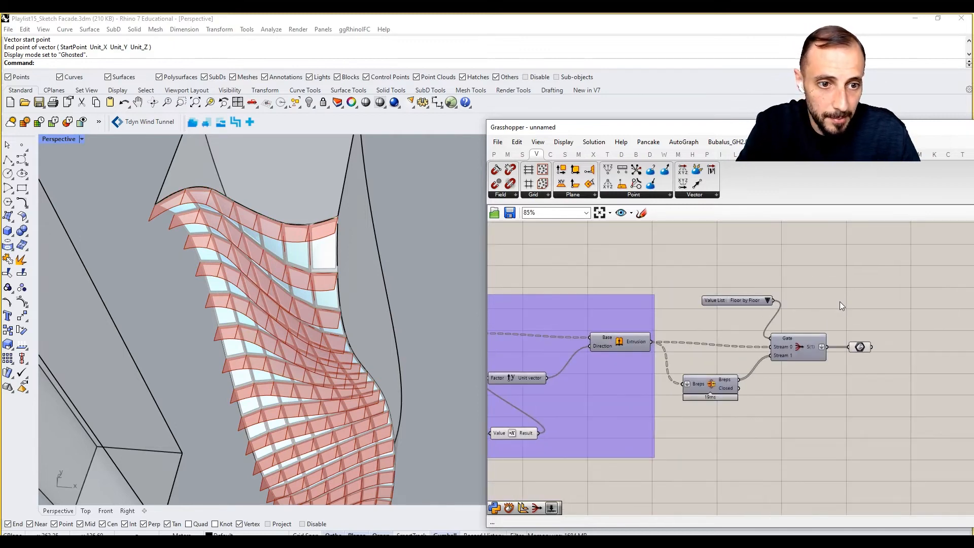
{"action": "left_click_drag", "start_coordinate": [815, 313], "coordinate": [789, 382]}
{"action": "left_click", "coordinate": [837, 427]}
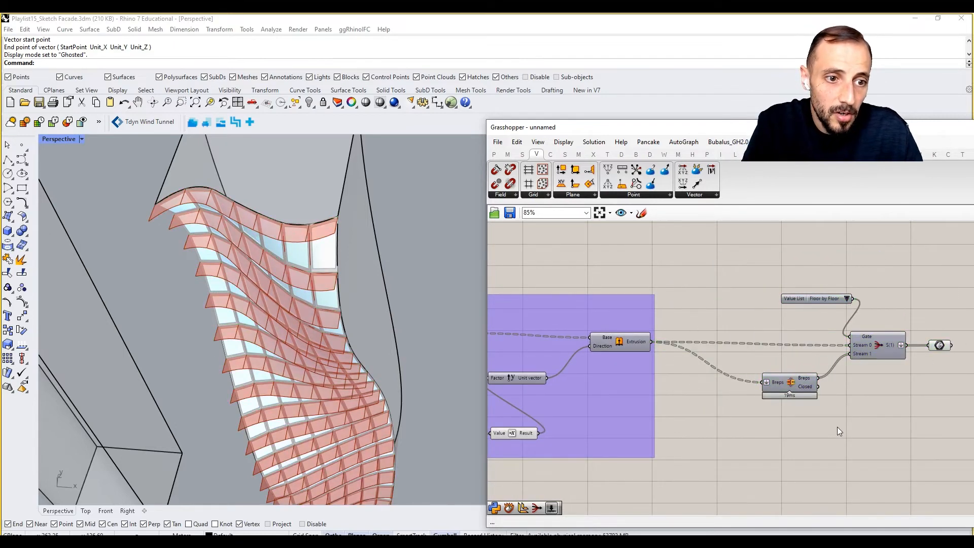
Move Brep Join and the Value List close to the extrusion group, and bring the Stream Filter and Brep parameter nearer to them.
{"action": "right_click_drag", "start_coordinate": [696, 401], "coordinate": [660, 387]}
{"action": "left_click_drag", "start_coordinate": [763, 371], "coordinate": [676, 376]}
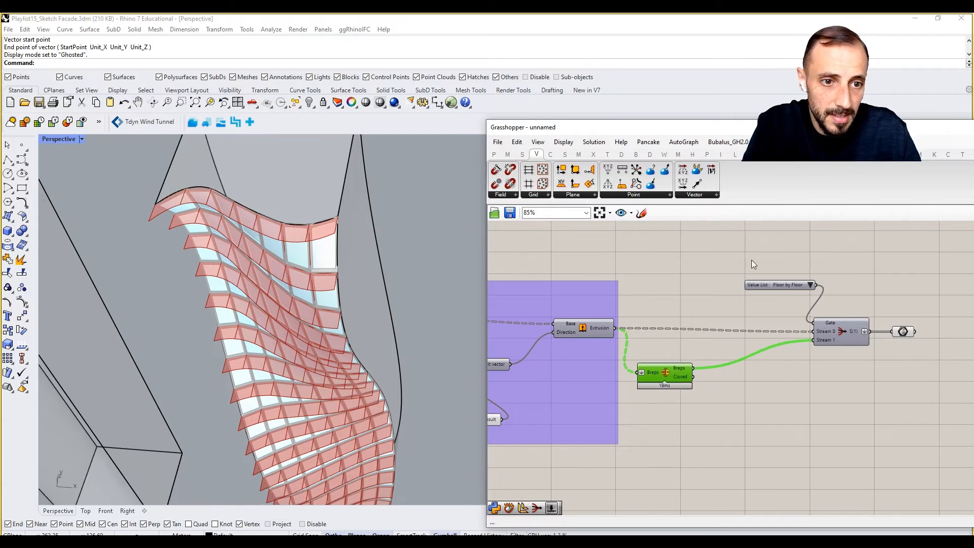
{"action": "left_click_drag", "start_coordinate": [769, 285], "coordinate": [673, 288]}
{"action": "left_click_drag", "start_coordinate": [858, 335], "coordinate": [816, 334]}
{"action": "left_click_drag", "start_coordinate": [907, 332], "coordinate": [882, 331]}
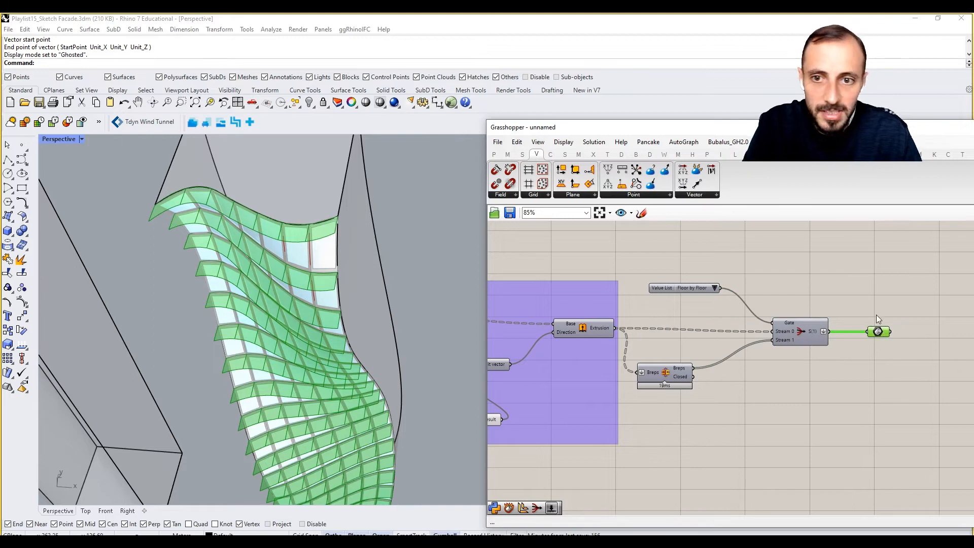
{"action": "left_click", "coordinate": [876, 316]}
Set the fin direction Value List inside the extrusion group to Horizontal.
{"action": "right_click_drag", "start_coordinate": [862, 325], "coordinate": [802, 332]}
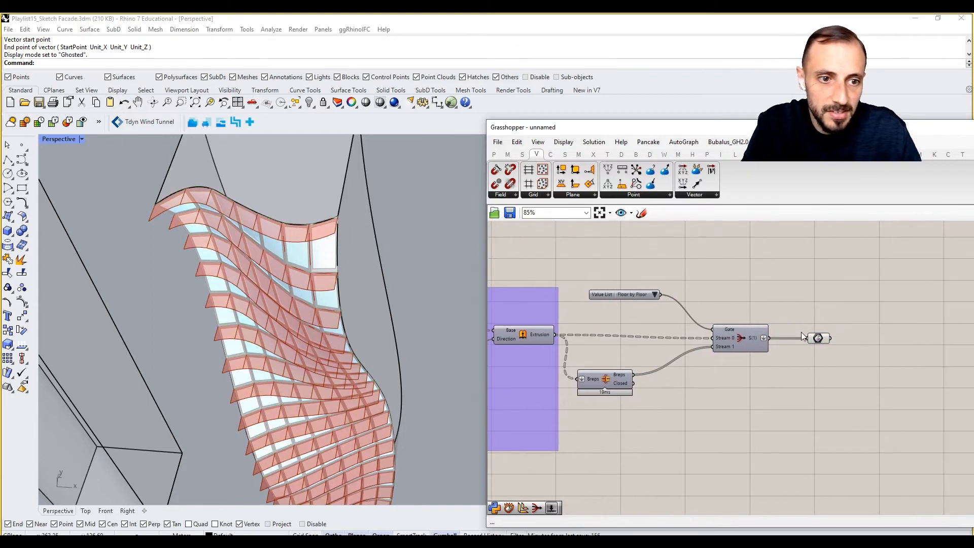
{"action": "right_click_drag", "start_coordinate": [900, 342], "coordinate": [874, 343]}
{"action": "double_click", "coordinate": [875, 343]}
{"action": "right_click_drag", "start_coordinate": [706, 363], "coordinate": [803, 343]}
{"action": "scroll", "coordinate": [804, 343], "scroll_direction": "down", "scroll_amount": 5}
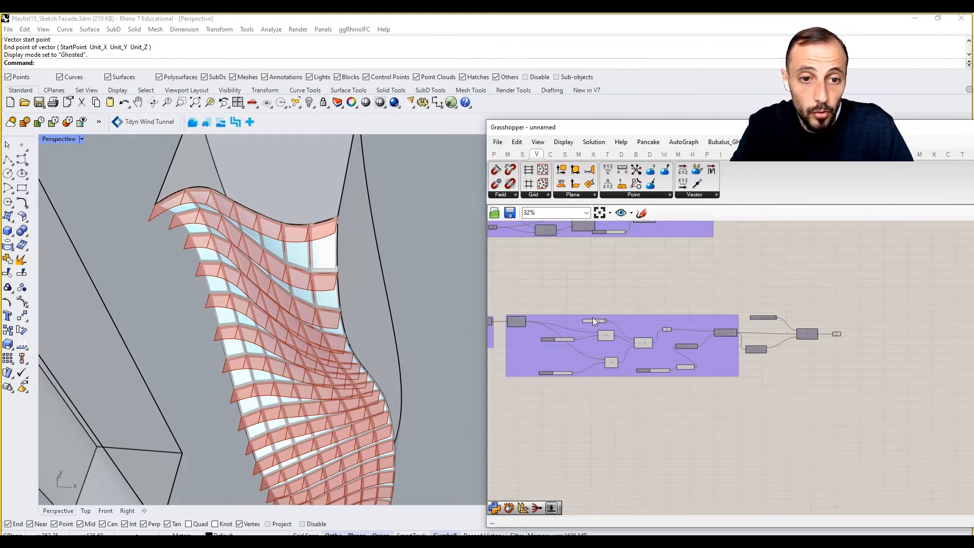
{"action": "scroll", "coordinate": [594, 319], "scroll_direction": "up", "scroll_amount": 6}
{"action": "left_click", "coordinate": [654, 326]}
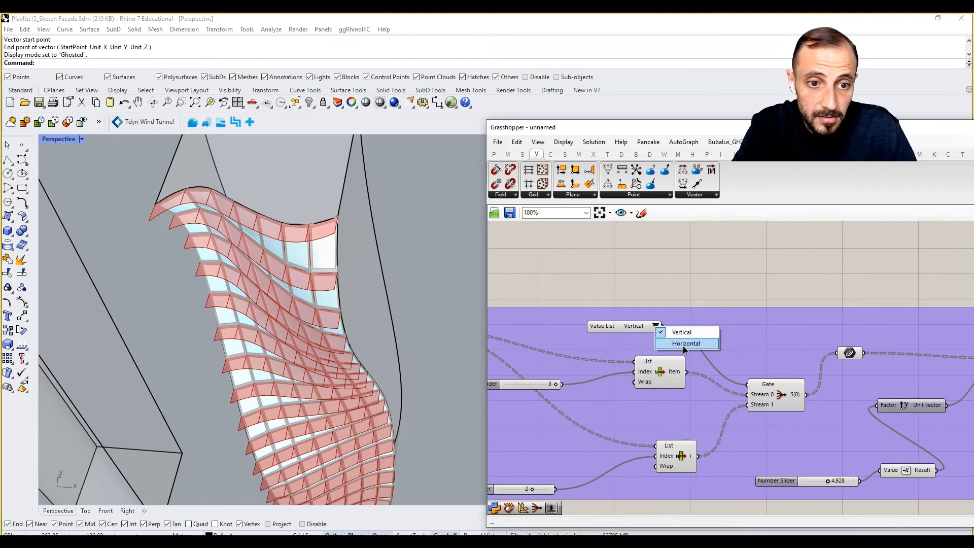
{"action": "left_click", "coordinate": [685, 343]}
{"action": "right_click_drag", "start_coordinate": [292, 274], "coordinate": [300, 234]}
{"action": "right_click_drag", "start_coordinate": [739, 344], "coordinate": [657, 331]}
{"action": "scroll", "coordinate": [658, 331], "scroll_direction": "down", "scroll_amount": 5}
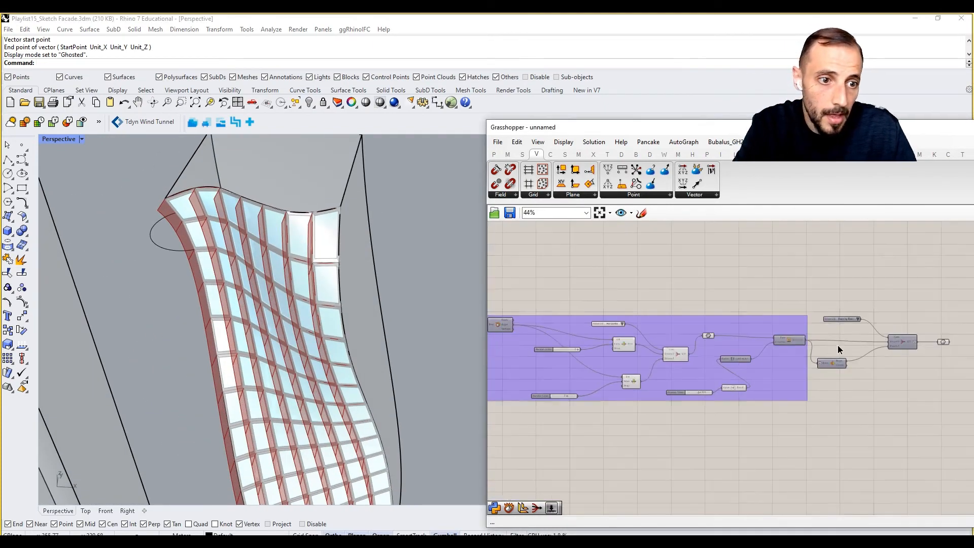
{"action": "right_click_drag", "start_coordinate": [838, 345], "coordinate": [767, 350]}
{"action": "scroll", "coordinate": [909, 336], "scroll_direction": "up", "scroll_amount": 6}
{"action": "double_click", "coordinate": [896, 362]}
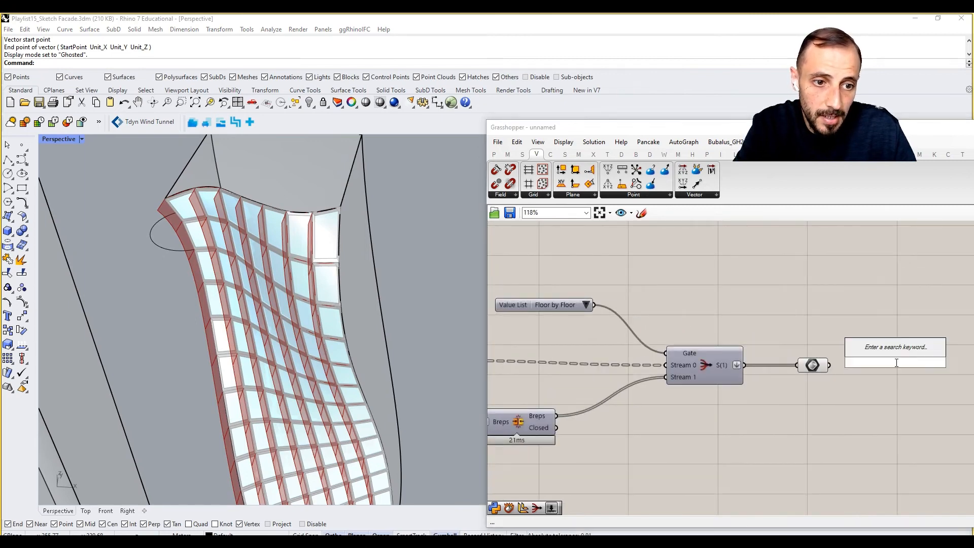
{"action": "left_click", "coordinate": [756, 337]}
Set the number slider feeding the Negative component for the fins' extrusion depth to 5.098.
{"action": "mouse_move", "coordinate": [362, 284]}
{"action": "right_mouse_down"}
{"action": "mouse_move", "coordinate": [423, 252]}
{"action": "mouse_move", "coordinate": [356, 244]}
{"action": "mouse_move", "coordinate": [358, 288]}
{"action": "right_mouse_up"}
{"action": "right_click_drag", "start_coordinate": [589, 372], "coordinate": [730, 352]}
{"action": "scroll", "coordinate": [702, 374], "scroll_direction": "down", "scroll_amount": 4}
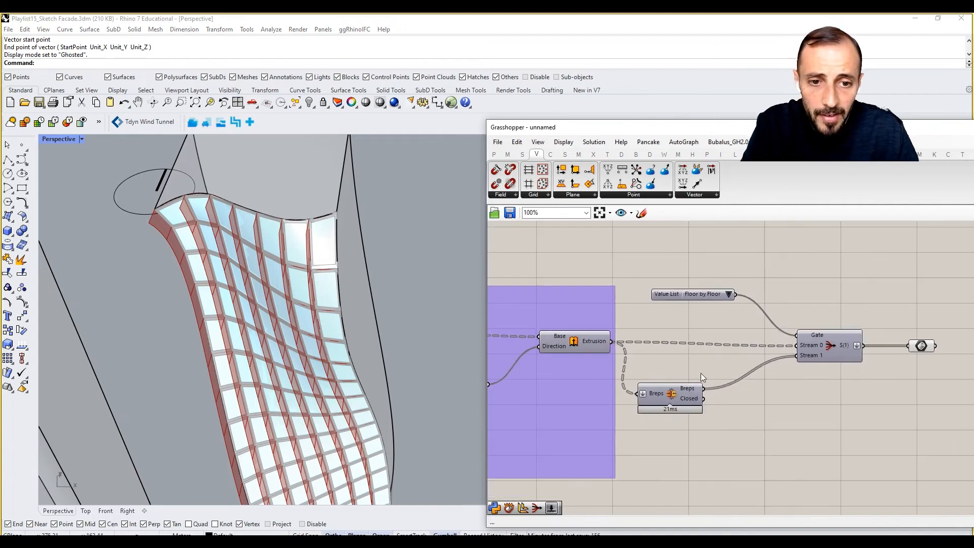
{"action": "right_click_drag", "start_coordinate": [604, 390], "coordinate": [677, 390]}
{"action": "scroll", "coordinate": [604, 429], "scroll_direction": "up", "scroll_amount": 4}
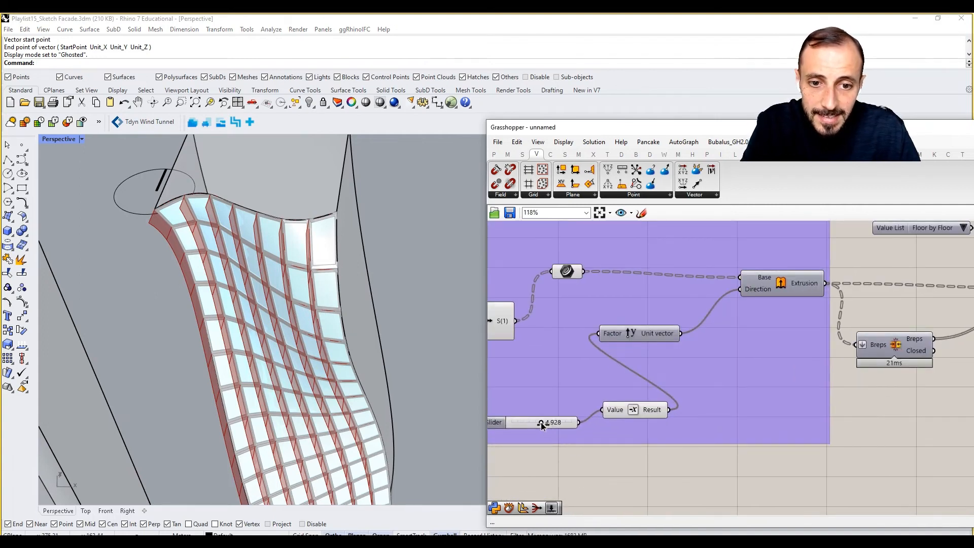
{"action": "left_click_drag", "start_coordinate": [541, 422], "coordinate": [542, 421]}
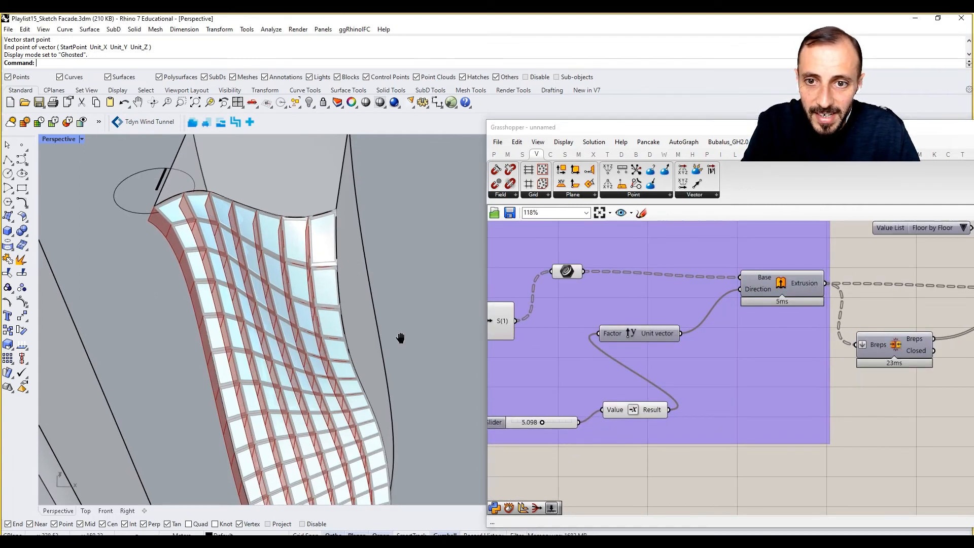
Examine the extruded fins across the whole curved tower facade from several distances and angles.
{"action": "scroll", "coordinate": [400, 338], "scroll_direction": "down", "scroll_amount": 6}
{"action": "right_click_drag", "start_coordinate": [906, 348], "coordinate": [755, 384]}
{"action": "right_click_drag", "start_coordinate": [877, 357], "coordinate": [697, 382]}
{"action": "scroll", "coordinate": [321, 248], "scroll_direction": "up", "scroll_amount": 10}
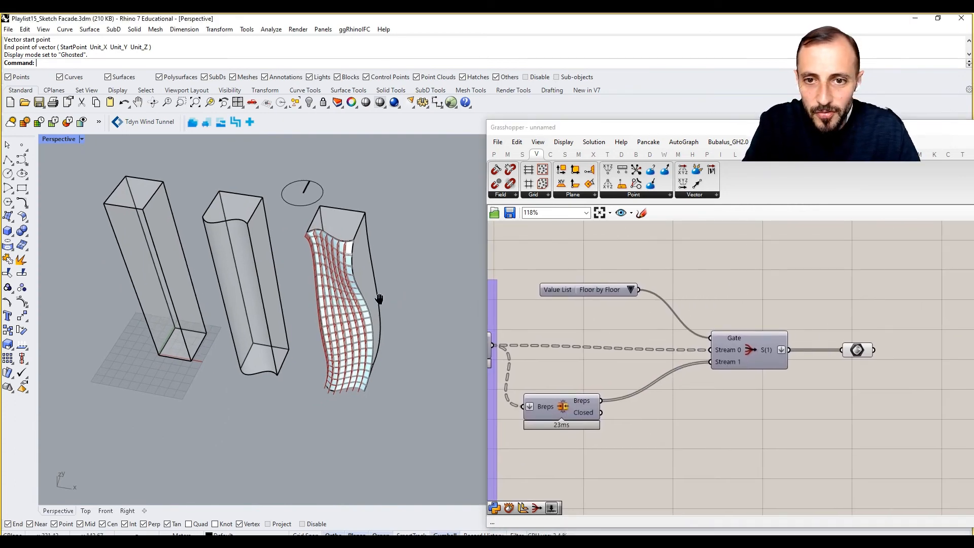
{"action": "right_click_drag", "start_coordinate": [296, 224], "coordinate": [265, 328]}
{"action": "scroll", "coordinate": [273, 316], "scroll_direction": "down", "scroll_amount": 6}
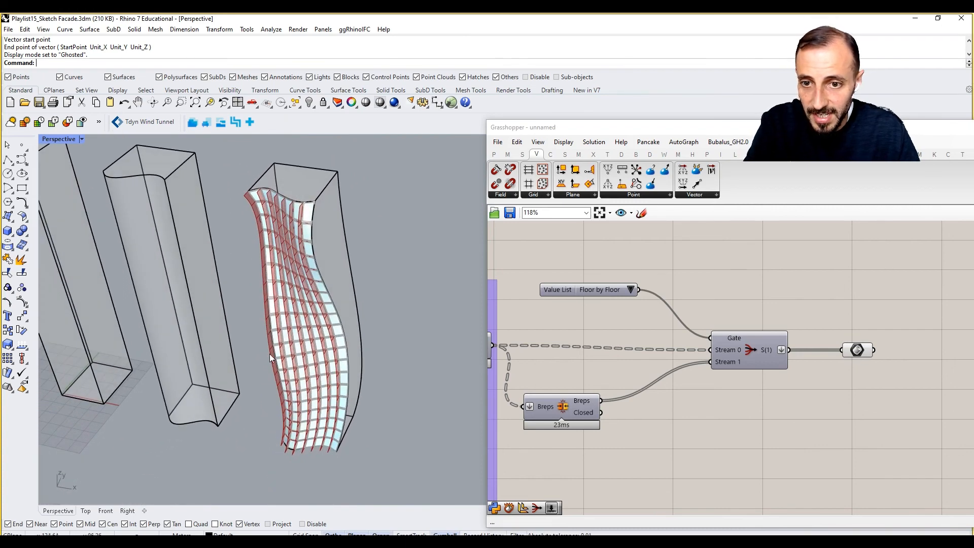
{"action": "scroll", "coordinate": [273, 357], "scroll_direction": "up", "scroll_amount": 5}
{"action": "scroll", "coordinate": [303, 284], "scroll_direction": "down", "scroll_amount": 5}
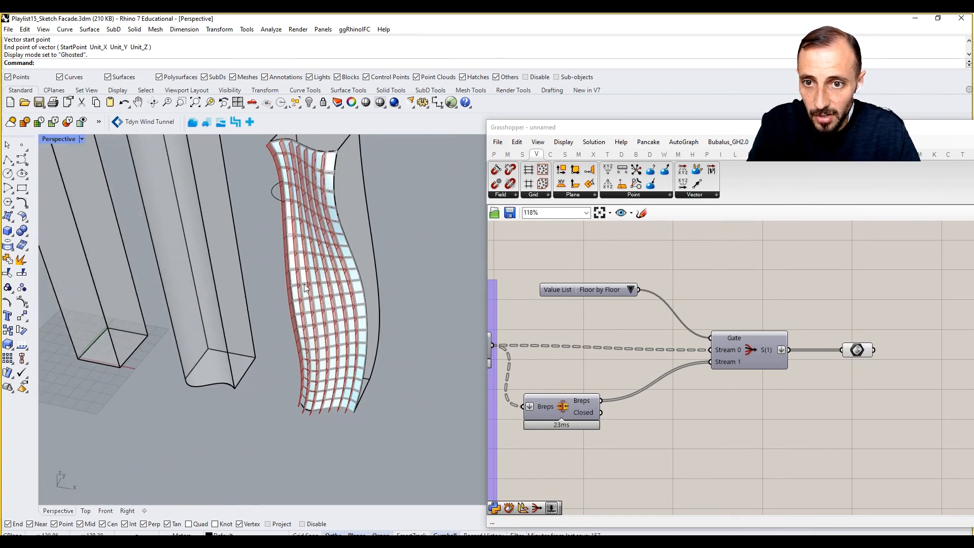
{"action": "right_click_drag", "start_coordinate": [303, 284], "coordinate": [296, 316], "text": "shift"}
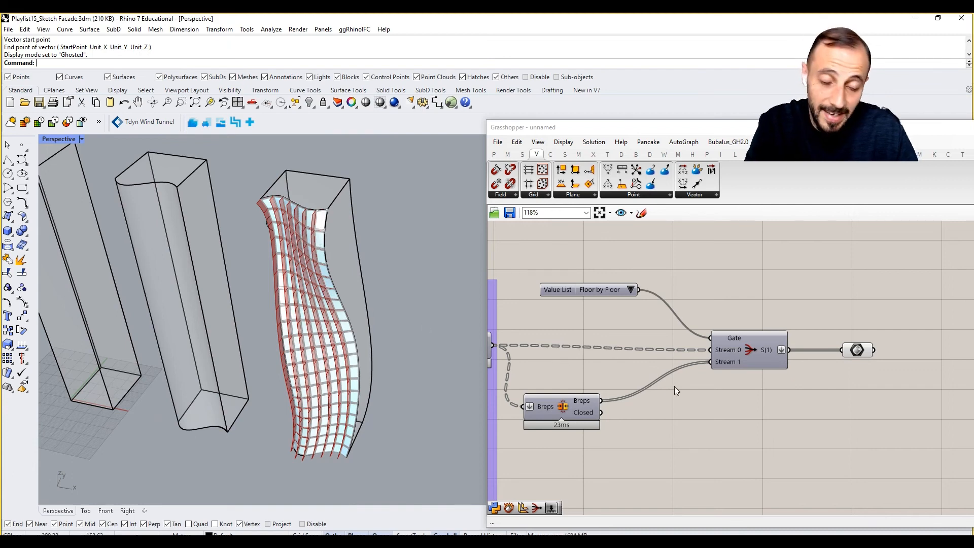
Group the Floor by Floor Value List, Brep Join, Stream Filter and Brep parameter together.
{"action": "left_click_drag", "start_coordinate": [899, 246], "coordinate": [554, 470]}
{"action": "key", "text": "ctrl+g"}
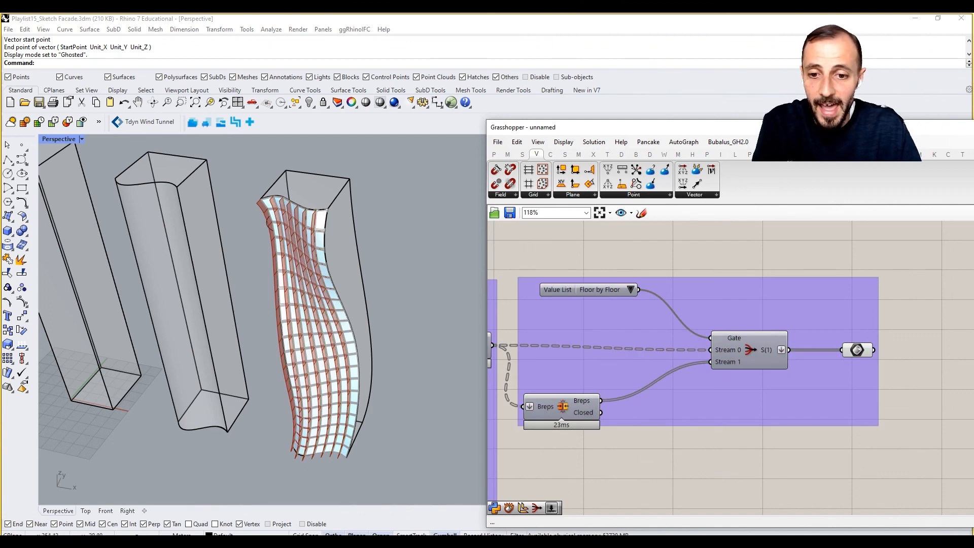